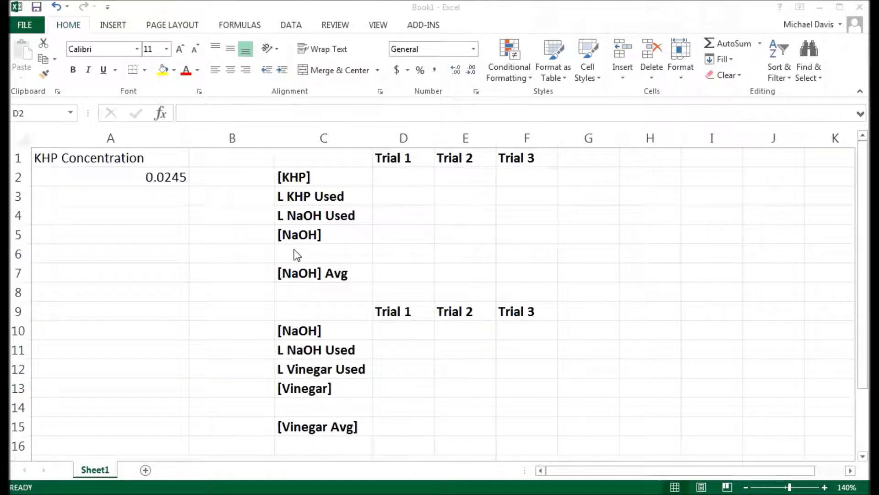
# Step: Review the KHP Concentration label in A1, its 0.0245 value in A2, and the [KHP] row
pyautogui.click(132, 163)
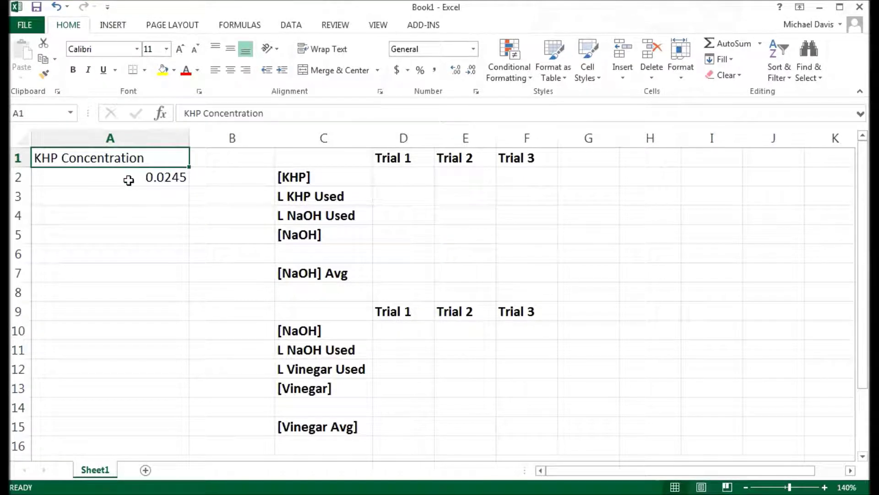
pyautogui.click(129, 180)
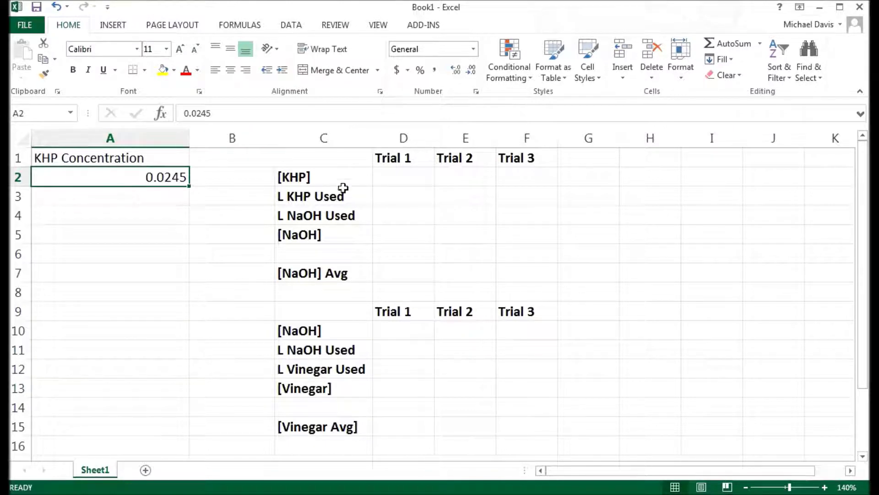
pyautogui.click(323, 185)
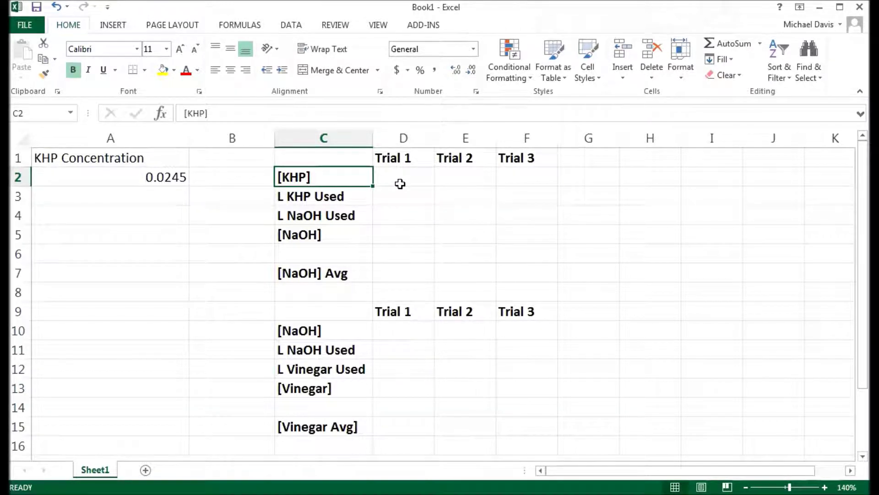
pyautogui.click(164, 179)
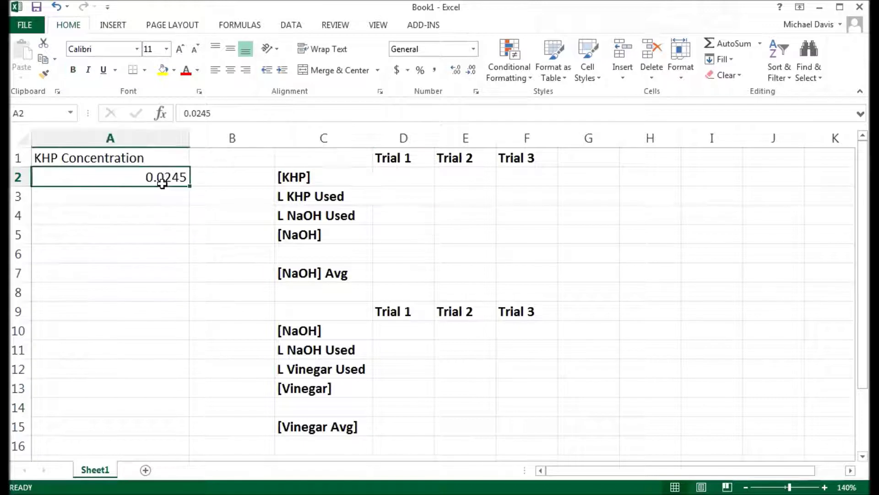
# Step: Enter the absolute reference =$A$2 in D2 and fill it across to F2
pyautogui.click(419, 184)
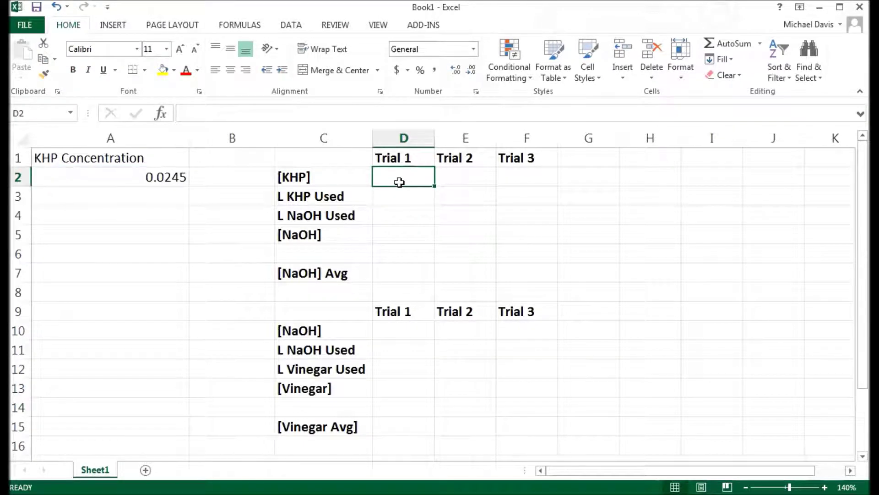
pyautogui.write('=')
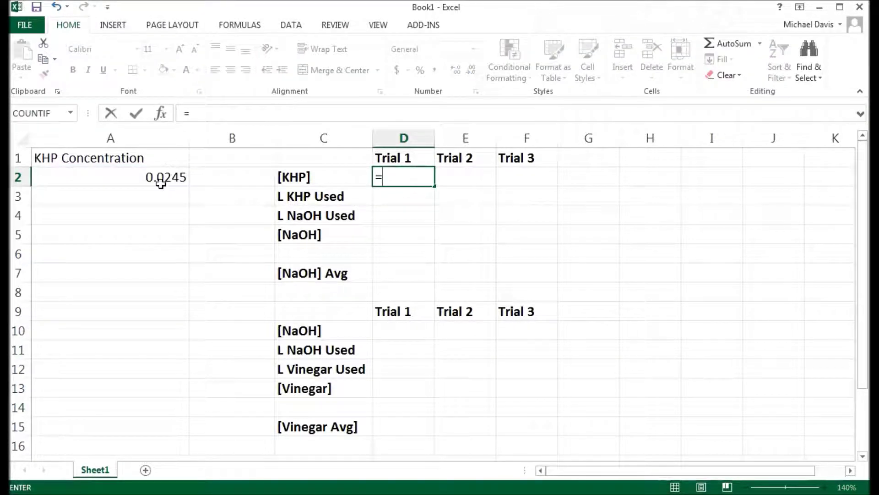
pyautogui.click(161, 183)
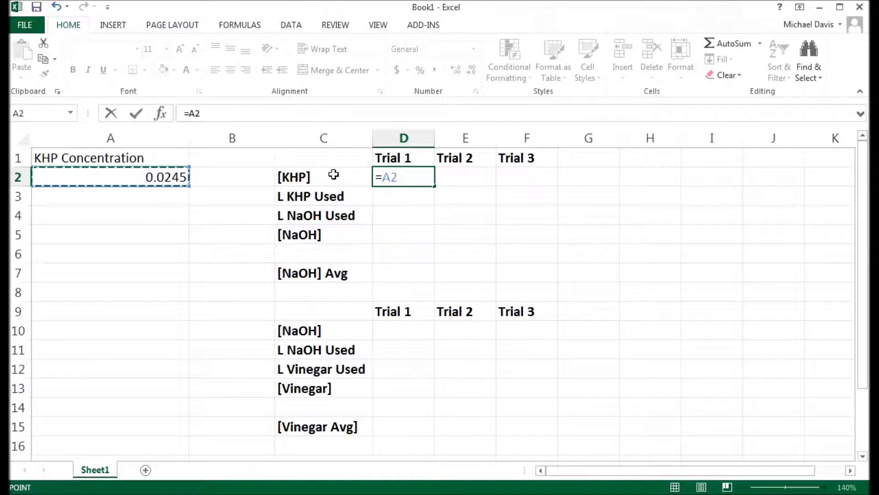
pyautogui.click(382, 178)
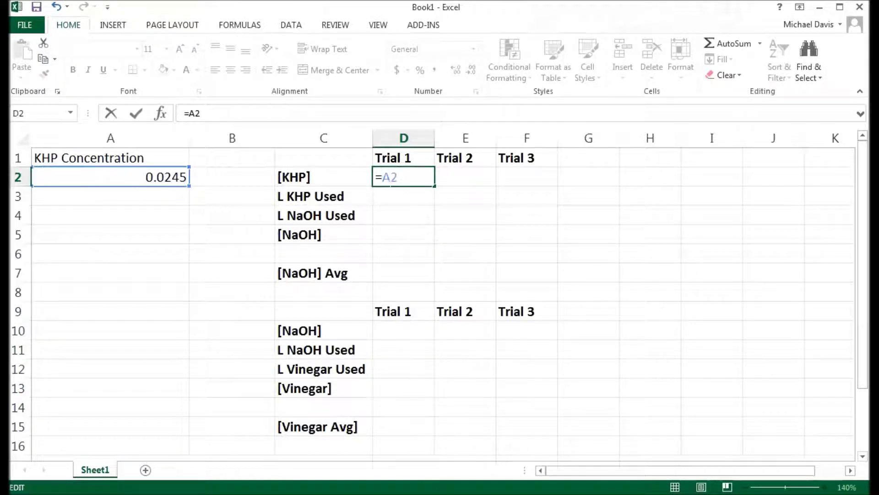
pyautogui.write('$')
pyautogui.click(393, 177)
pyautogui.write('$')
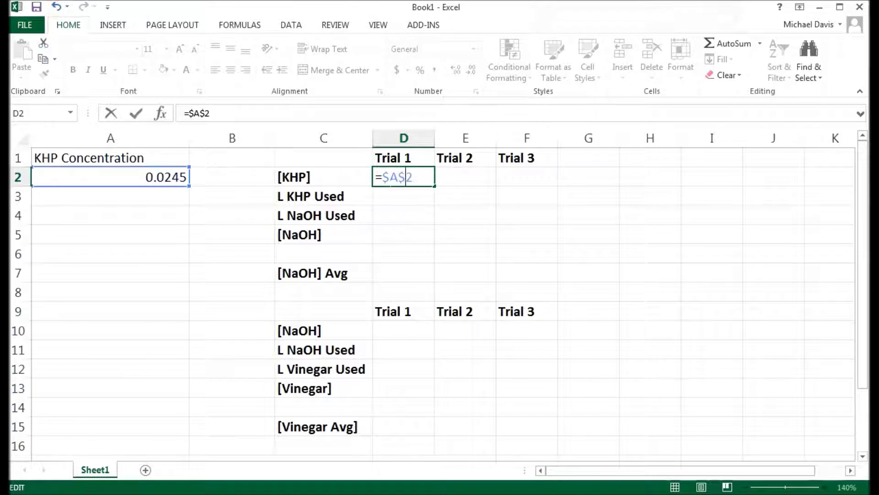
pyautogui.press('Return')
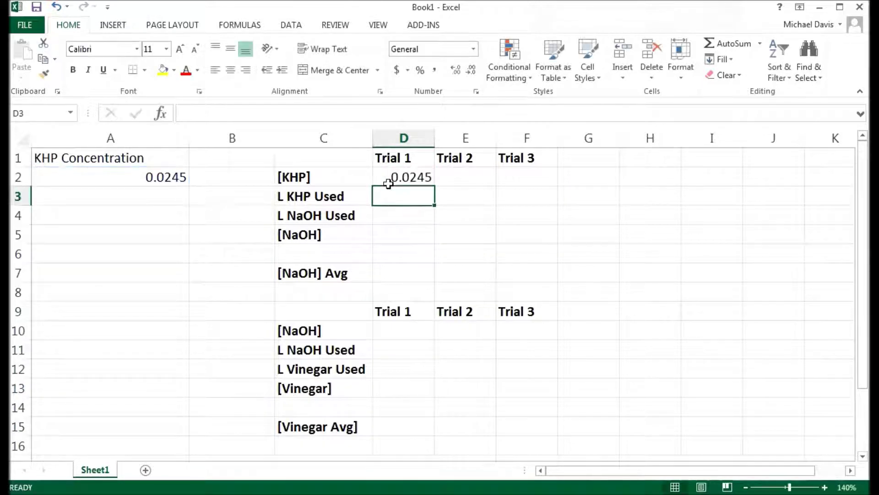
pyautogui.click(389, 179)
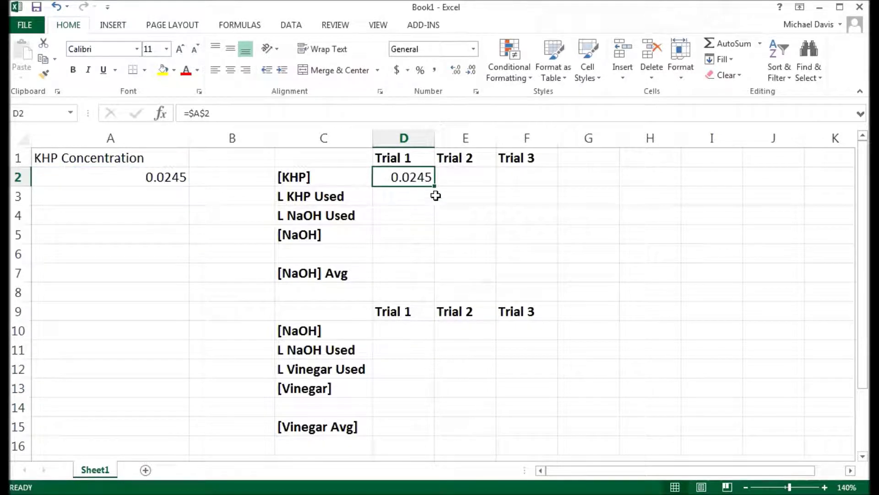
pyautogui.moveTo(434, 186); pyautogui.dragTo(542, 196)
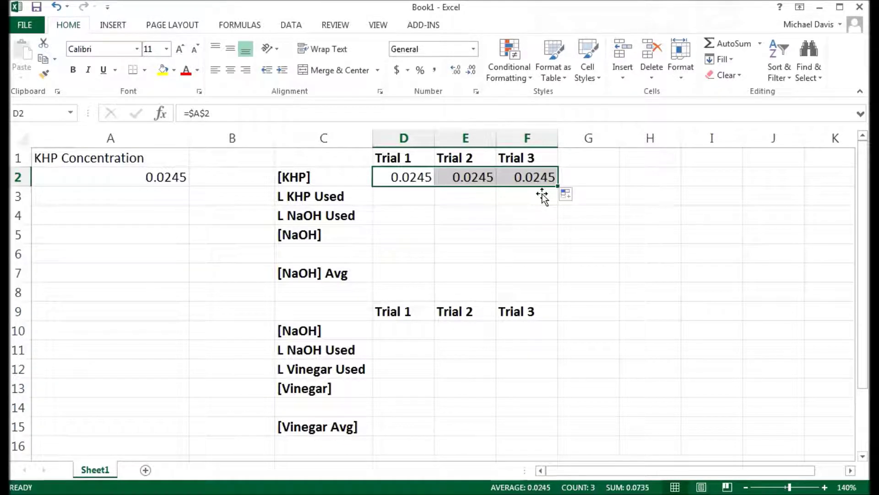
pyautogui.click(396, 198)
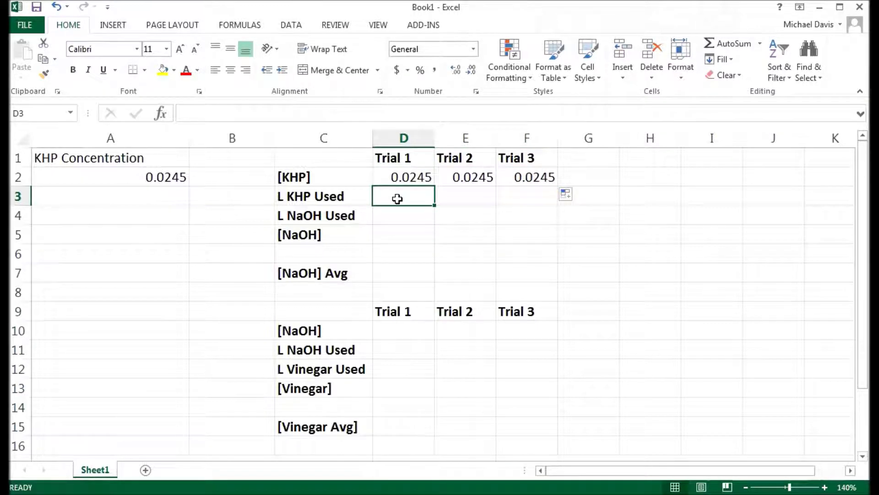
# Step: Enter 0.01 L KHP in D3 and fill it across to F3
pyautogui.write('0.01')
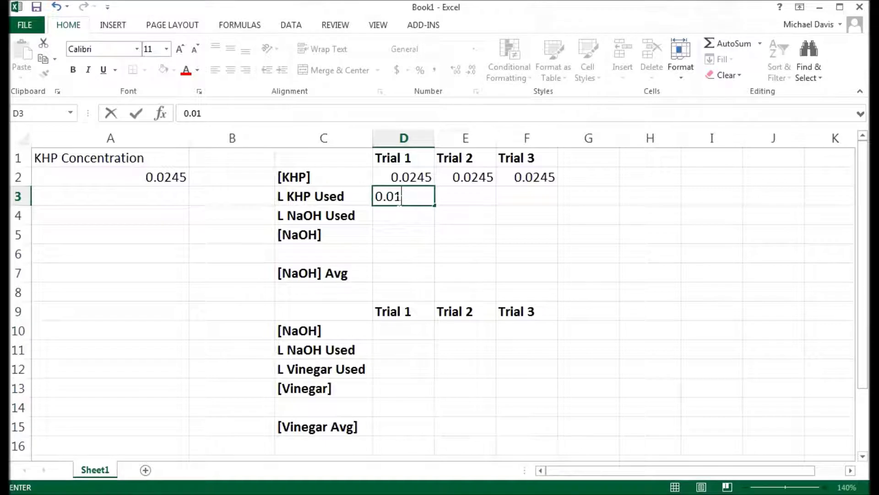
pyautogui.press('Tab')
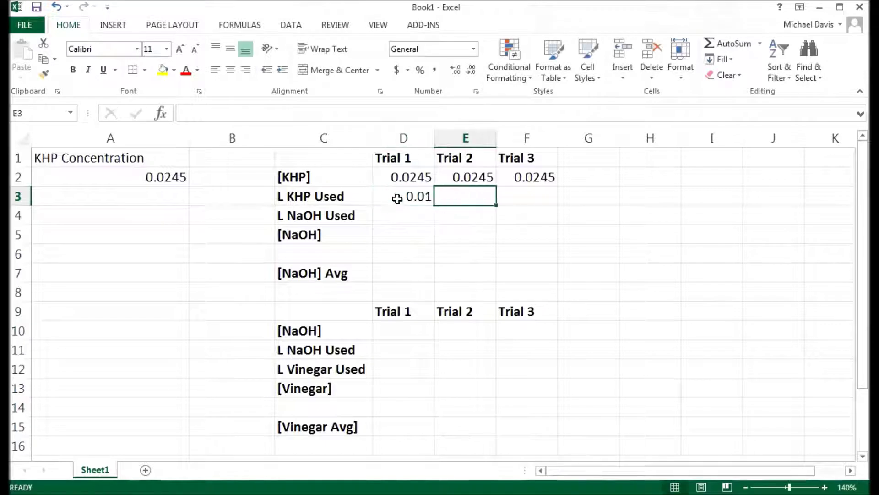
pyautogui.click(412, 196)
pyautogui.moveTo(439, 212); pyautogui.dragTo(545, 210)
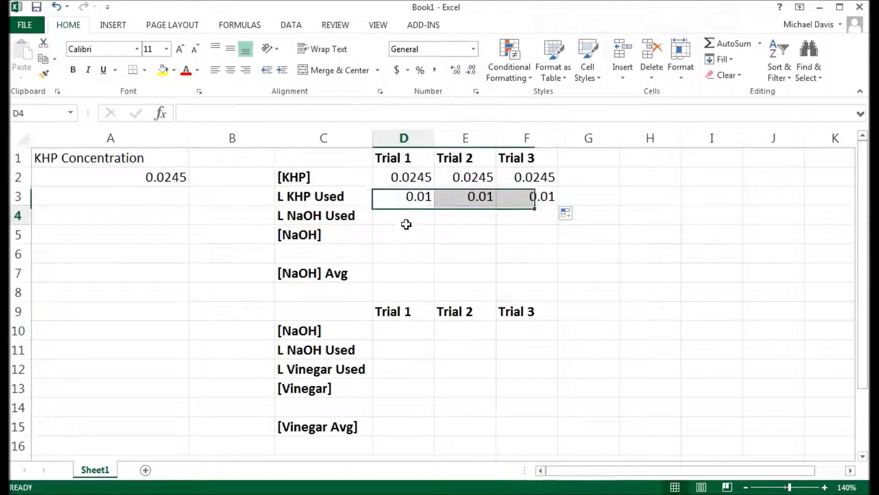
# Step: Enter NaOH volumes 0.02567, 0.02498 and 0.02545 in D4:F4
pyautogui.click(406, 224)
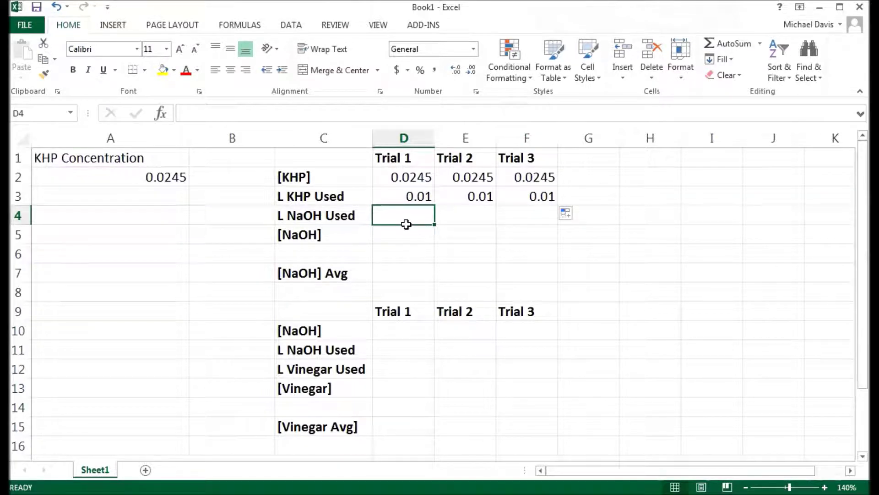
pyautogui.write('0.0')
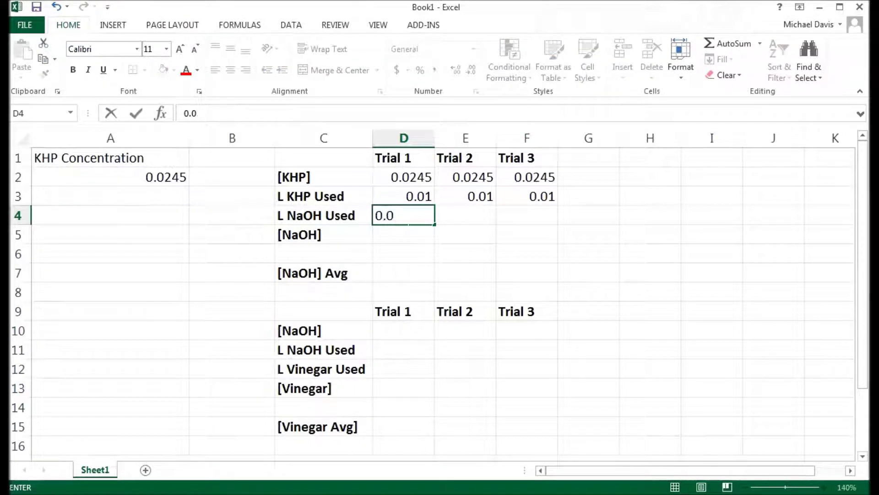
pyautogui.write('2567')
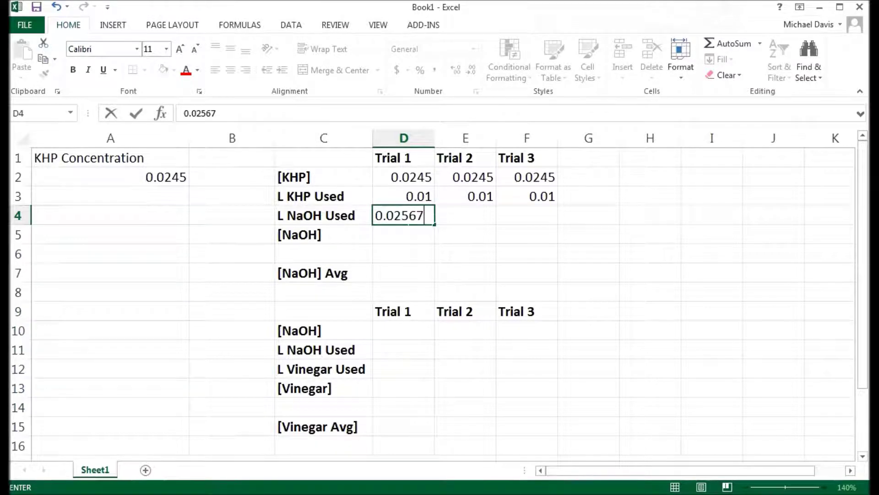
pyautogui.press('Tab')
pyautogui.write('0.02')
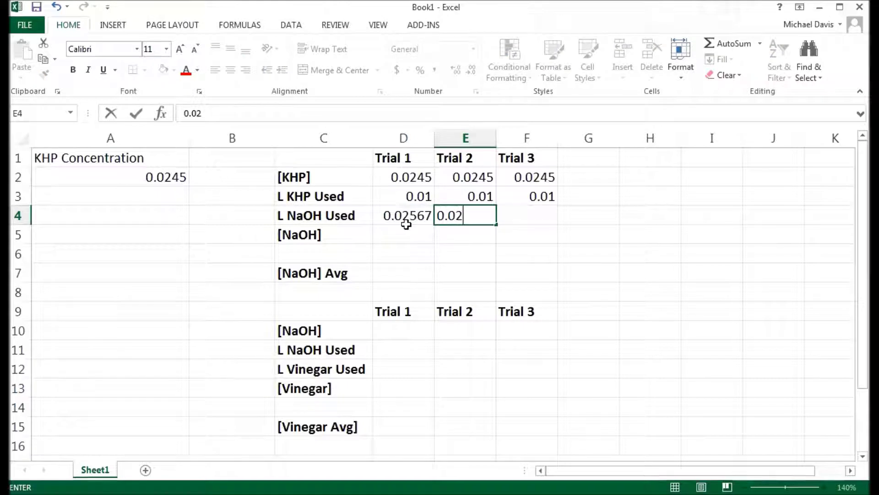
pyautogui.write('498')
pyautogui.press('Tab')
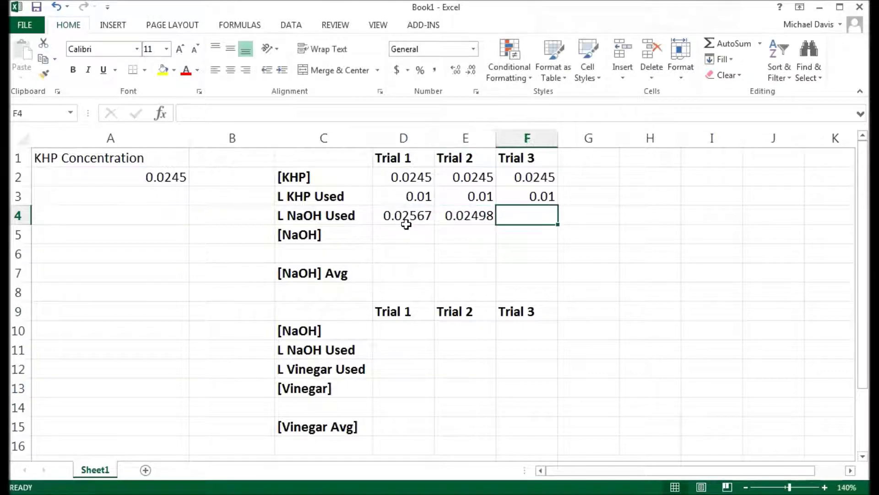
pyautogui.write('0.025')
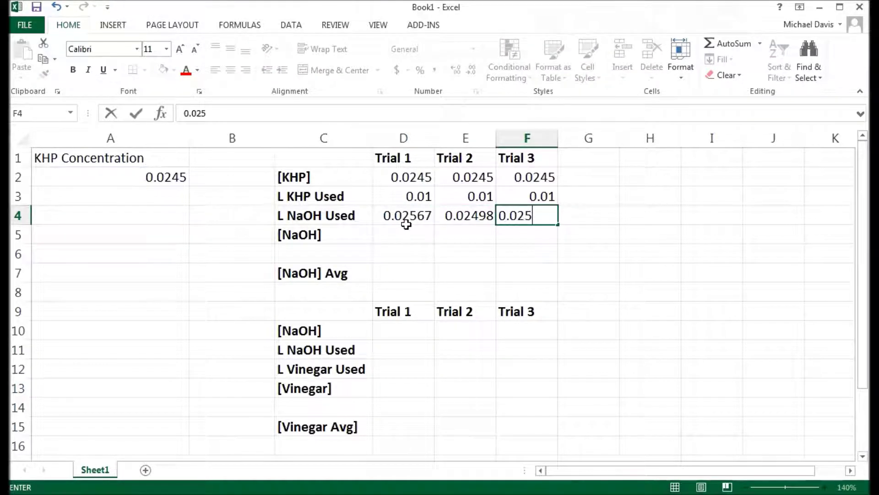
pyautogui.write('45')
# Step: Enter =D2*D3/D4 in D5 for Trial 1's NaOH concentration
pyautogui.click(406, 226)
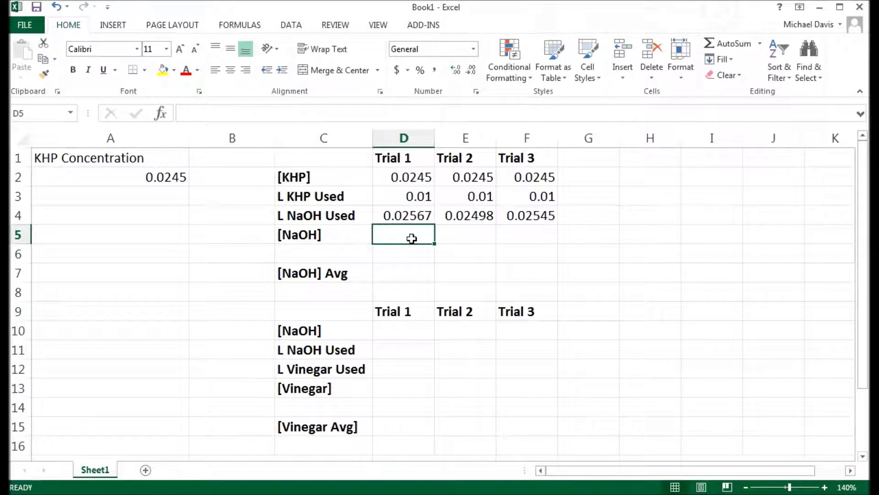
pyautogui.write('=')
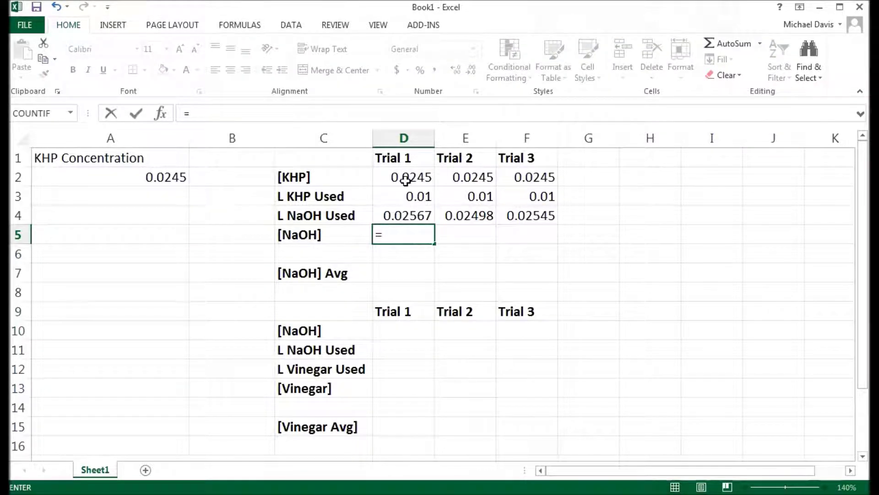
pyautogui.click(405, 181)
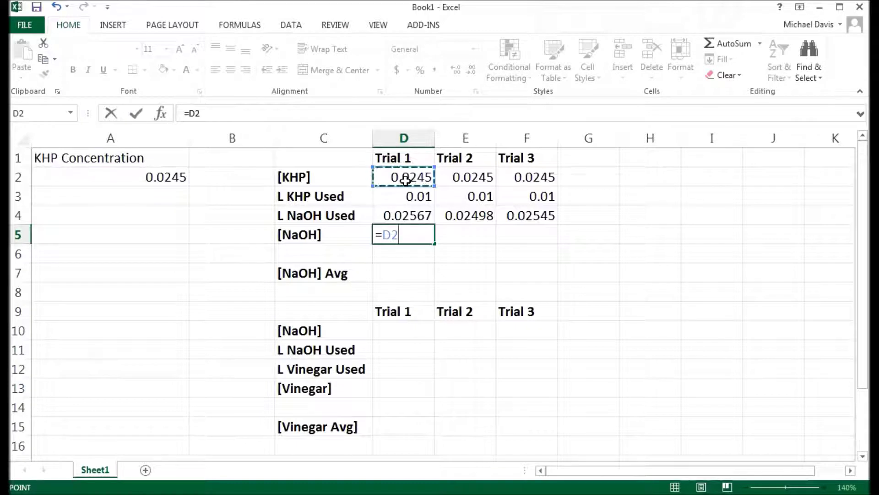
pyautogui.write('*')
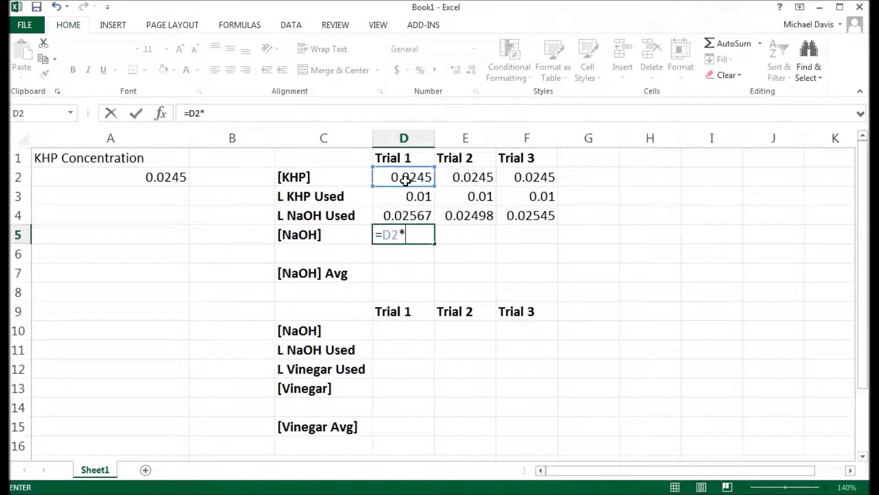
pyautogui.click(406, 197)
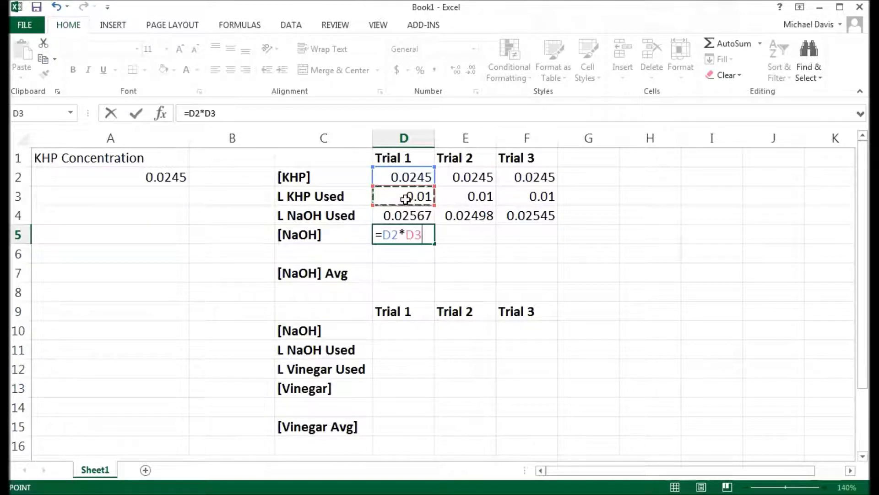
pyautogui.write('/')
pyautogui.click(406, 216)
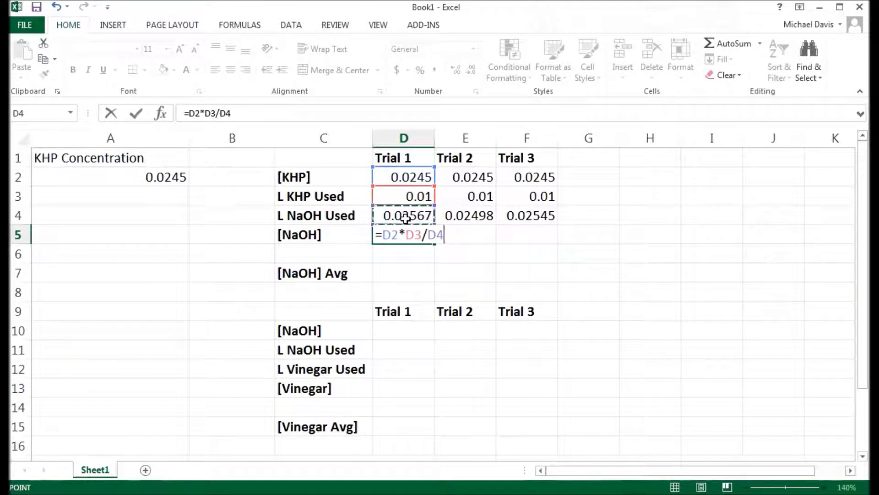
pyautogui.press('Return')
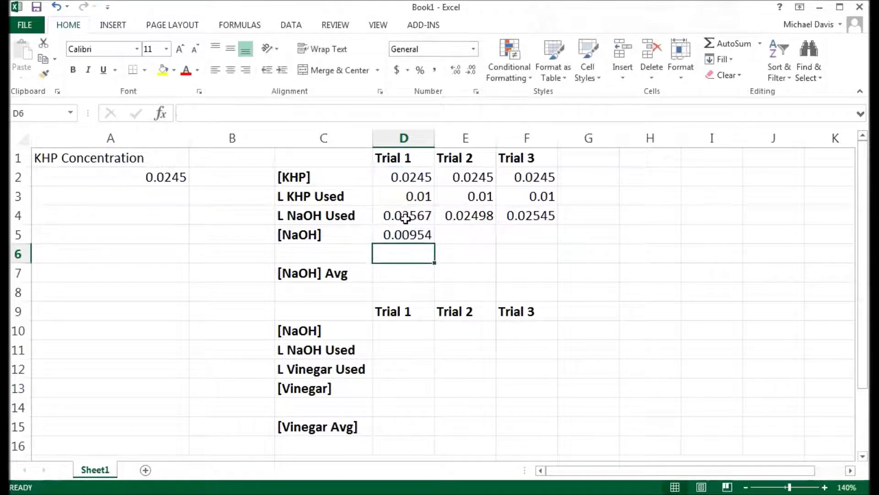
# Step: Copy the [NaOH] formula to E5:F5, giving 0.00981 and 0.00963
pyautogui.click(407, 235)
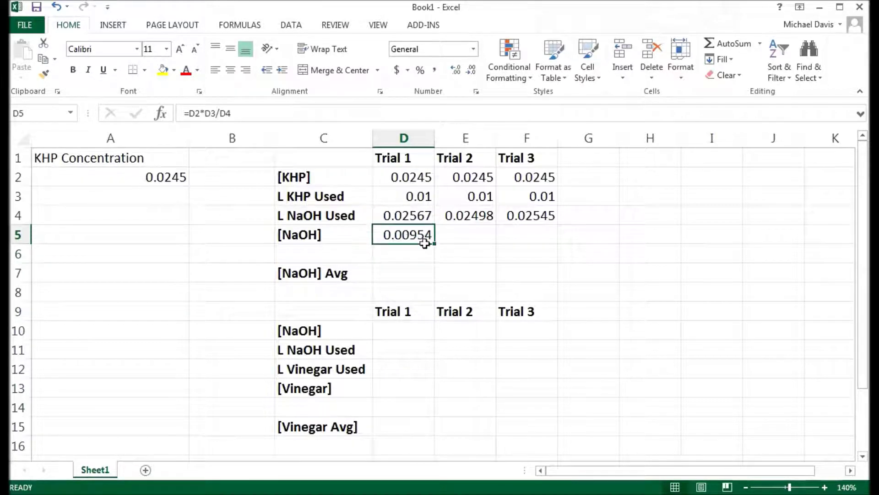
pyautogui.moveTo(441, 249); pyautogui.dragTo(557, 245)
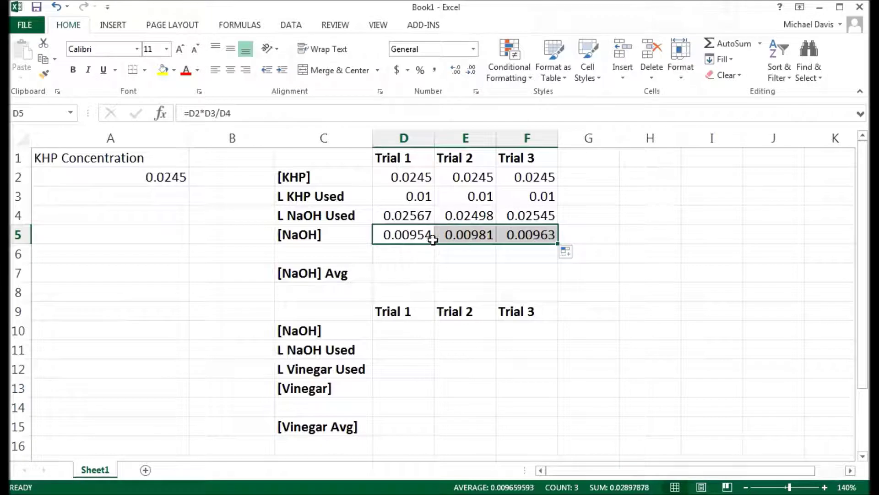
pyautogui.click(392, 281)
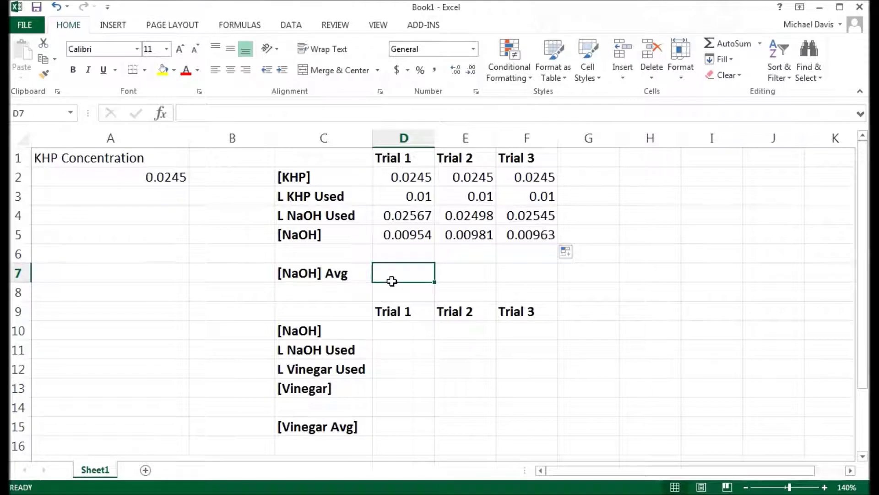
# Step: Enter =AVERAGE(D5:F5) in D7 to get the 0.00966 [NaOH] average
pyautogui.write('=AVERAGE')
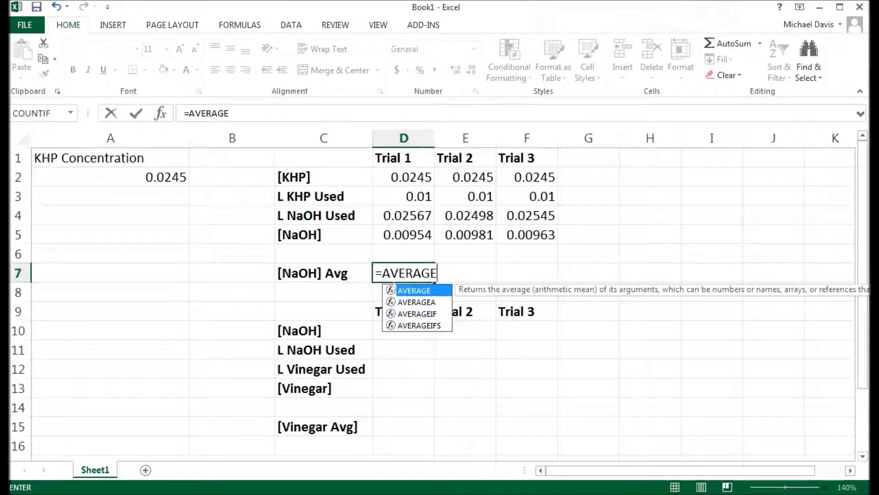
pyautogui.write('(')
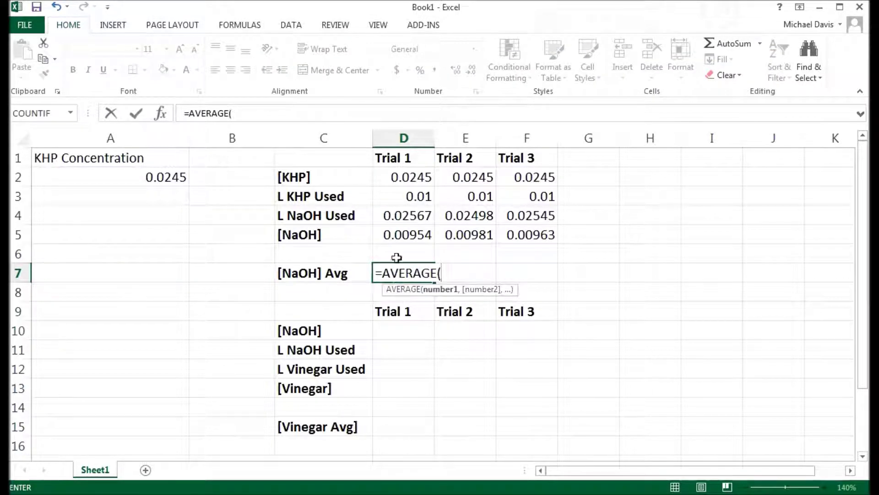
pyautogui.moveTo(402, 232); pyautogui.dragTo(533, 242)
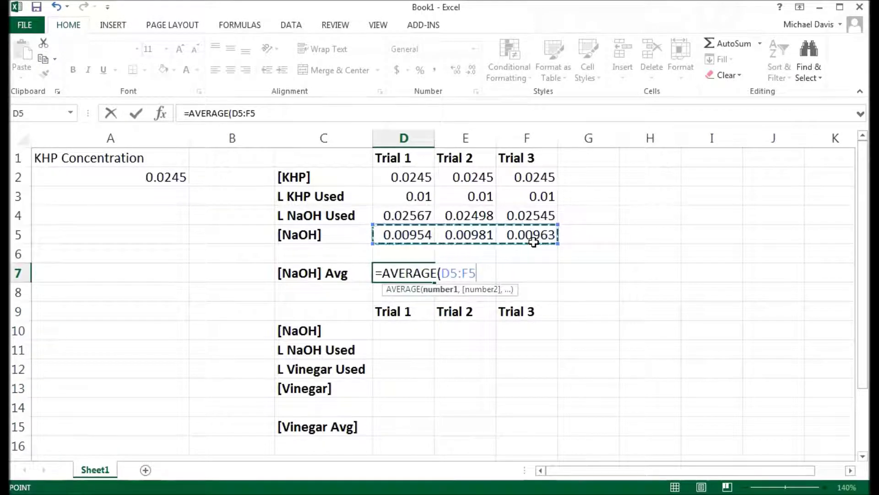
pyautogui.write(')')
pyautogui.press('Return')
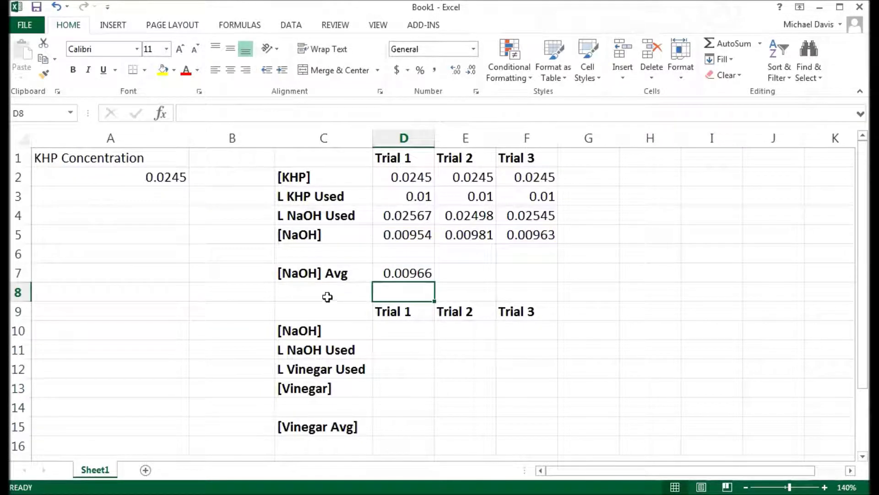
# Step: Link D10 to the D7 average with =D7, copy it across, and inspect the copies
pyautogui.click(415, 280)
pyautogui.click(400, 330)
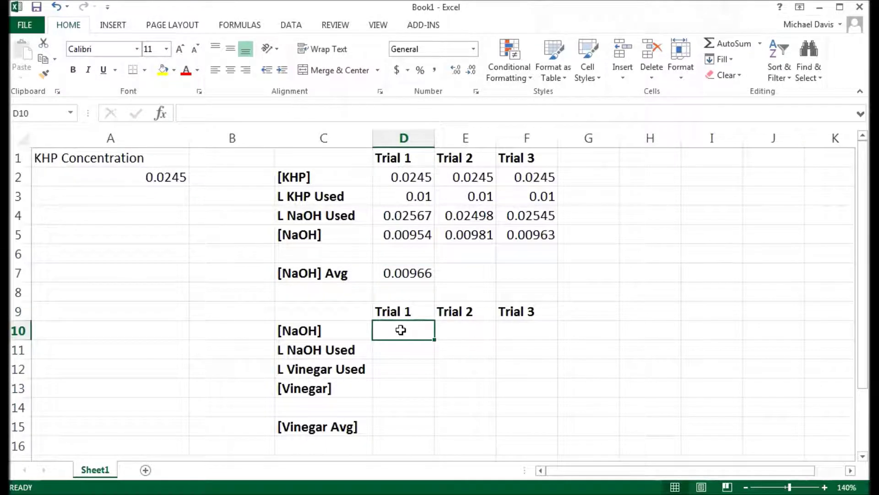
pyautogui.write('=')
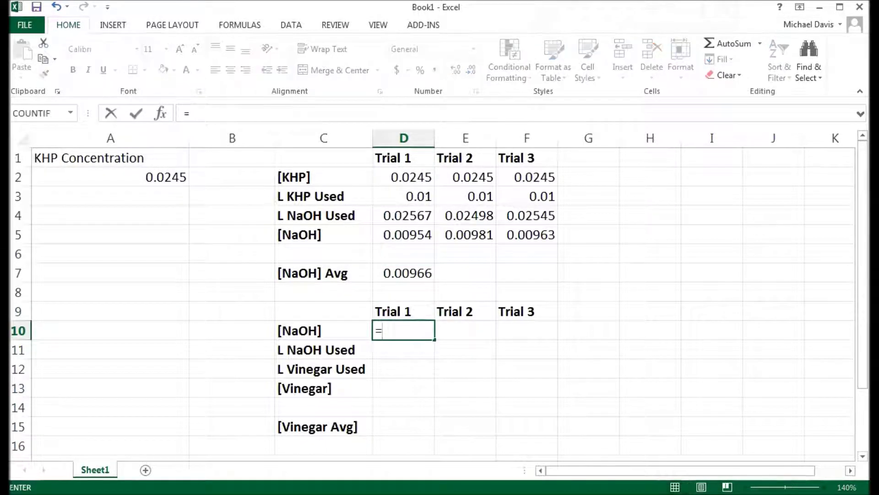
pyautogui.click(403, 277)
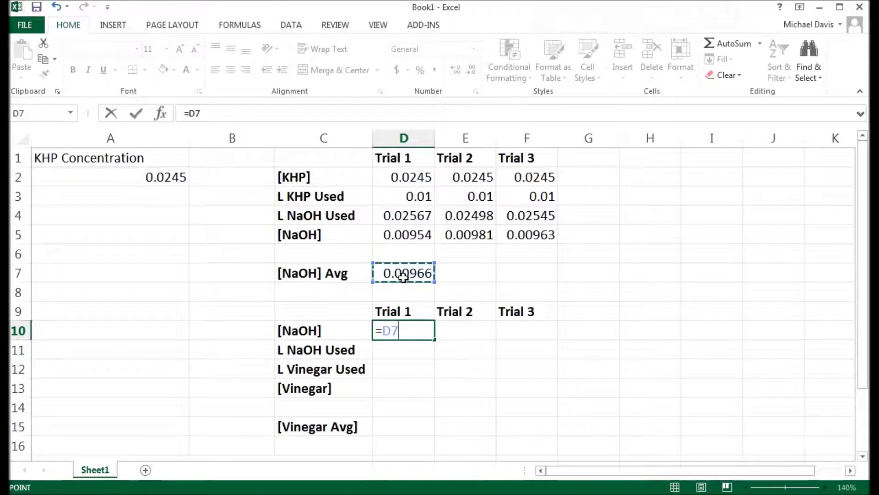
pyautogui.press('Return')
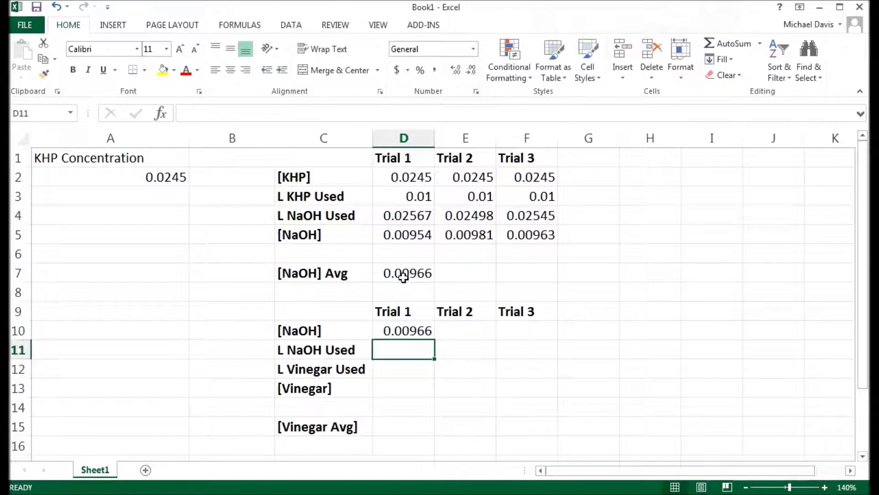
pyautogui.click(415, 334)
pyautogui.moveTo(442, 346); pyautogui.dragTo(554, 334)
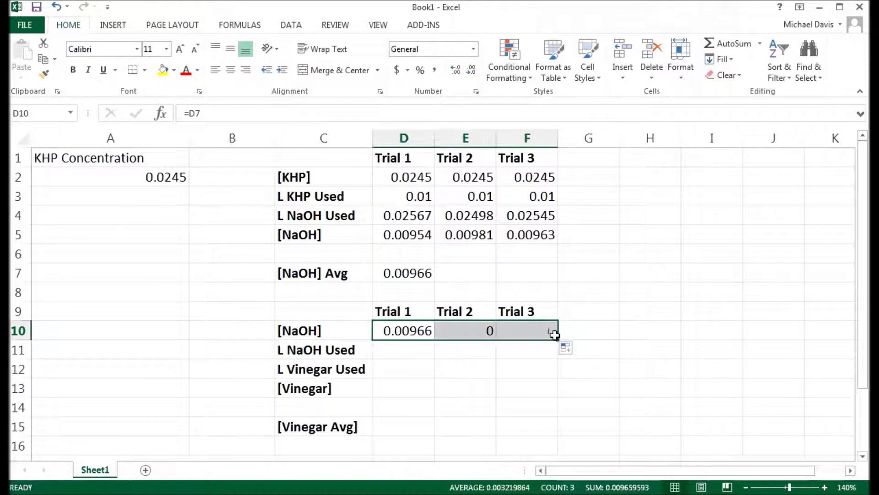
pyautogui.click(463, 337)
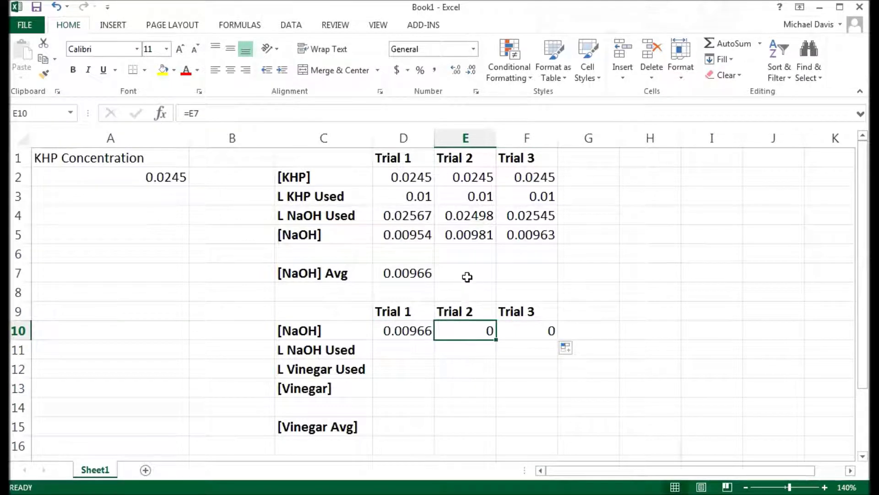
pyautogui.click(526, 333)
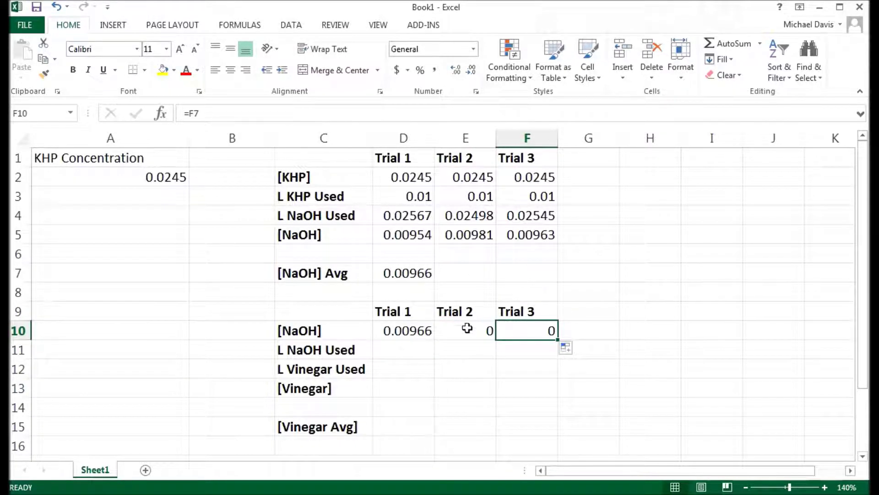
# Step: Change D10 to the absolute reference =$D$7 and fill it to F10
pyautogui.click(414, 340)
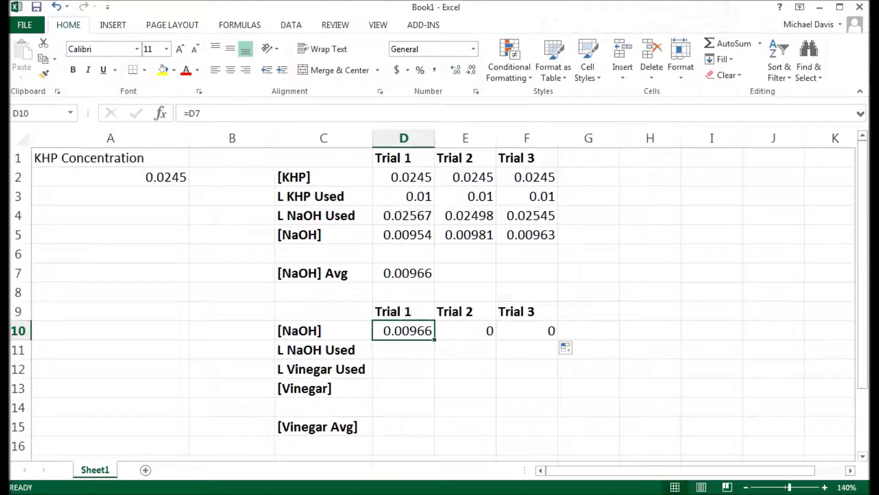
pyautogui.press('F2')
pyautogui.write('$')
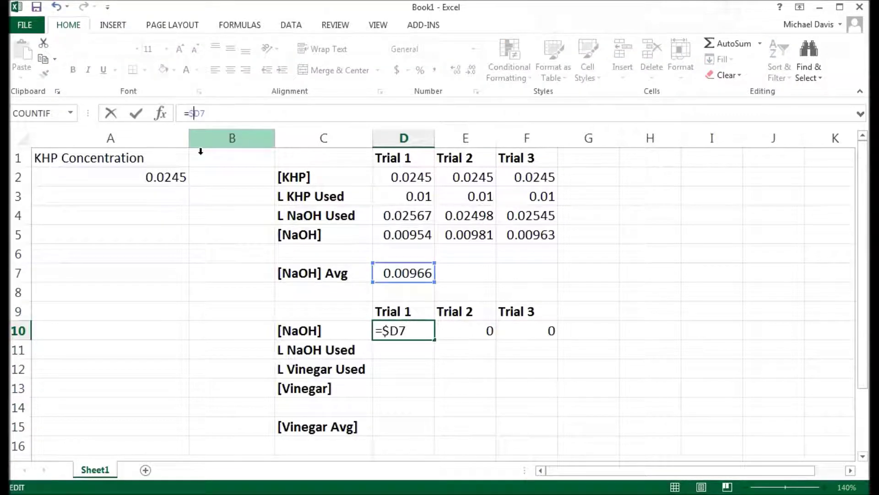
pyautogui.press('Right')
pyautogui.write('$')
pyautogui.press('Return')
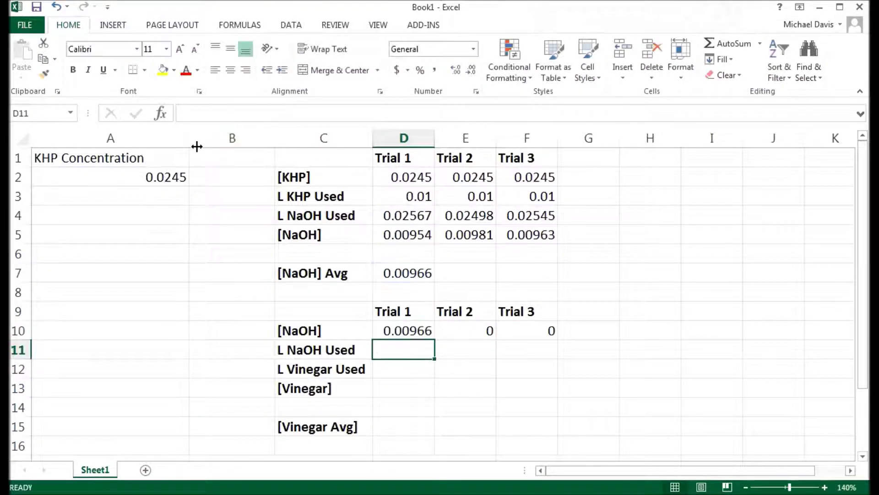
pyautogui.click(419, 330)
pyautogui.moveTo(434, 341); pyautogui.dragTo(554, 346)
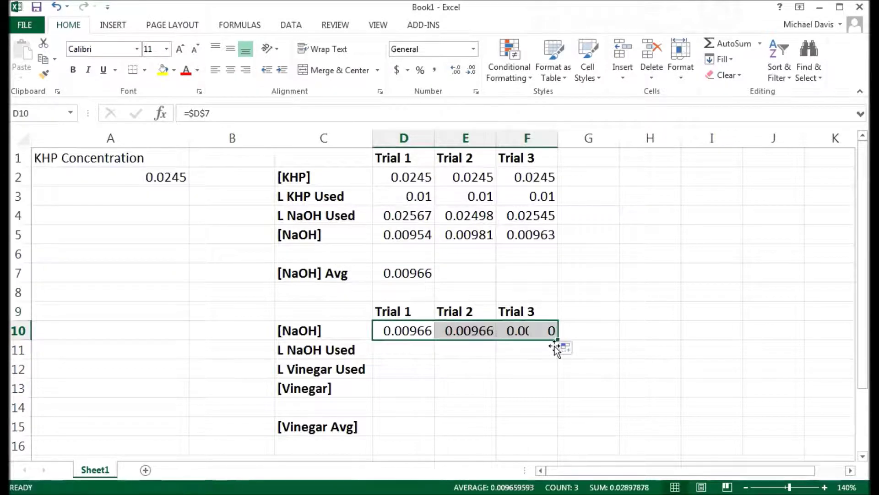
# Step: Enter L NaOH Used values 0.03786, 0.03697 and 0.03706 in D11:F11
pyautogui.click(398, 358)
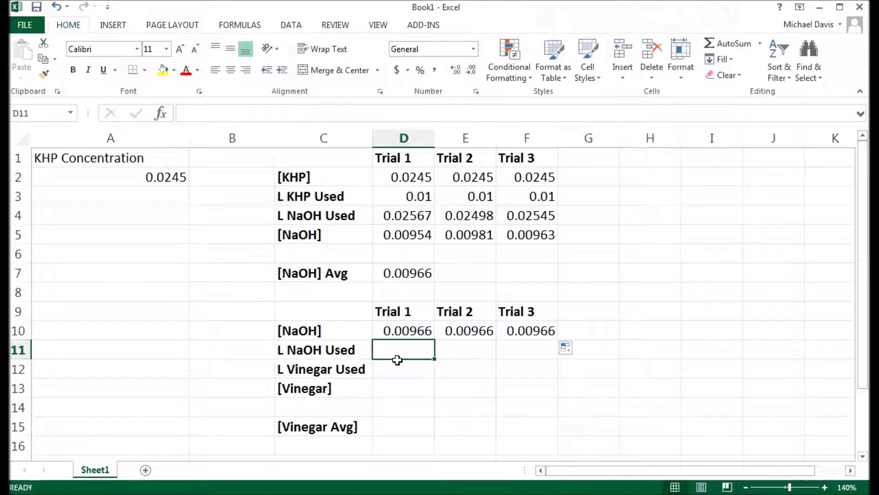
pyautogui.write('0.')
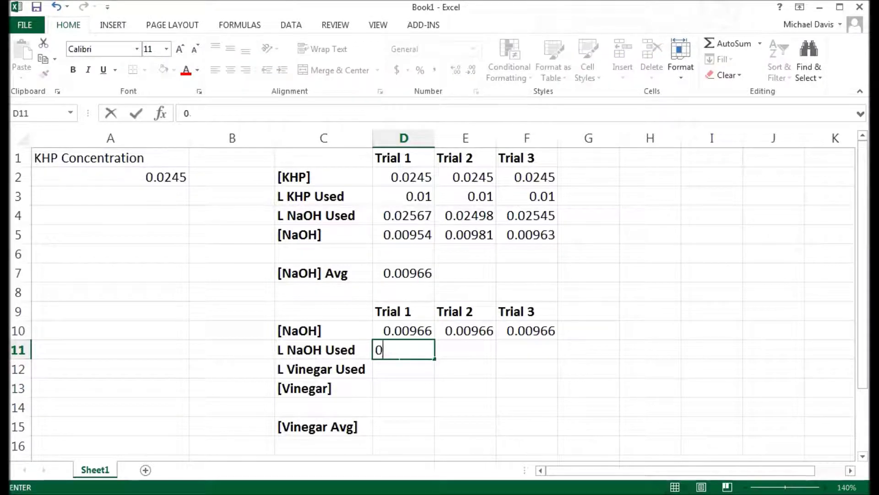
pyautogui.write('03786')
pyautogui.press('Tab')
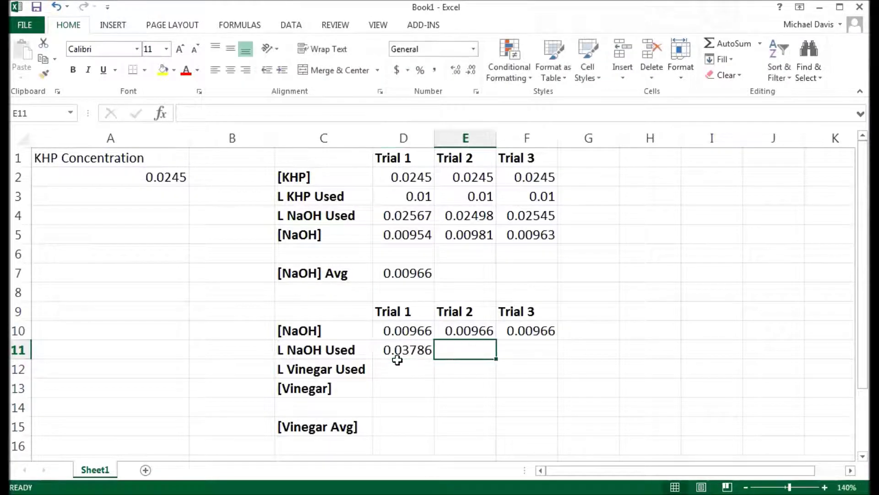
pyautogui.write('0.0')
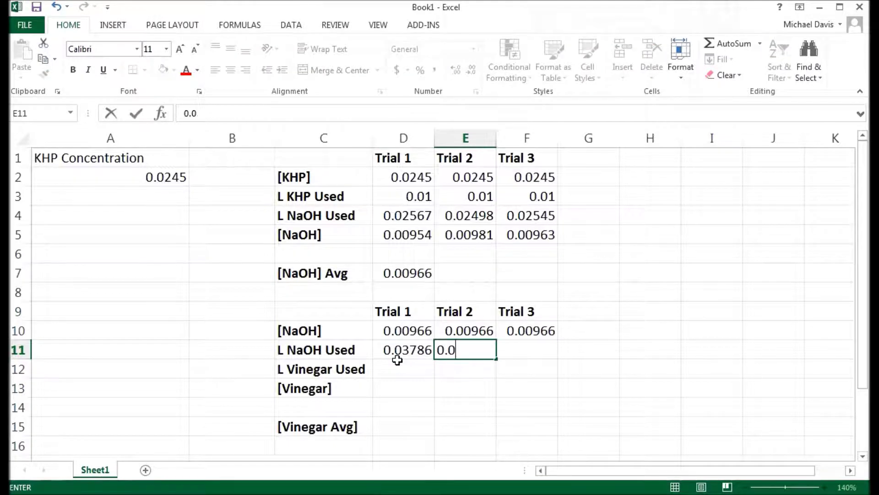
pyautogui.write('3697')
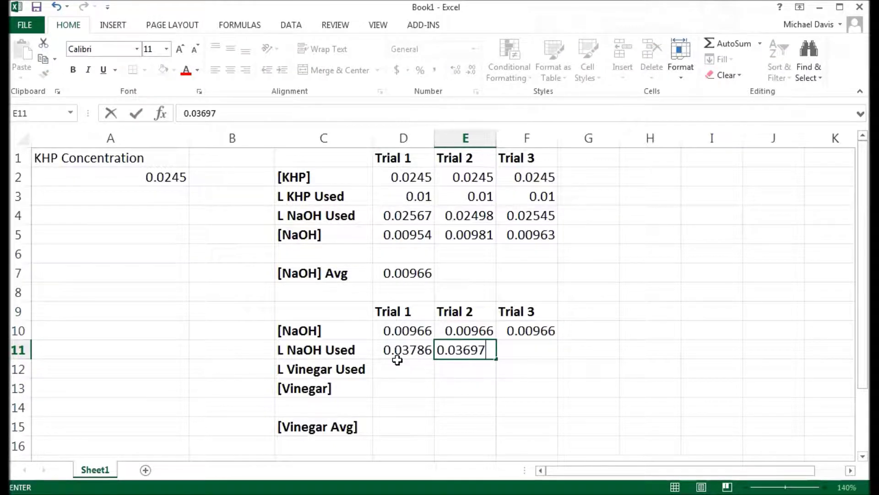
pyautogui.press('Tab')
pyautogui.write('0.0')
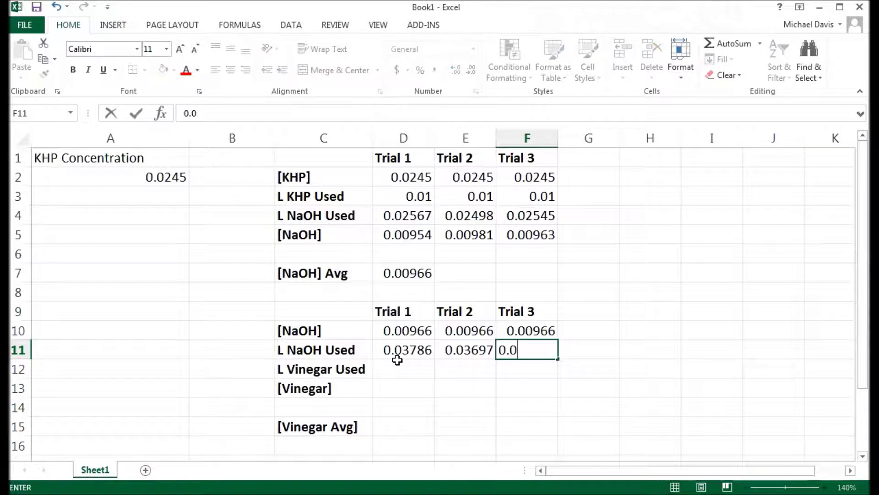
pyautogui.write('3706')
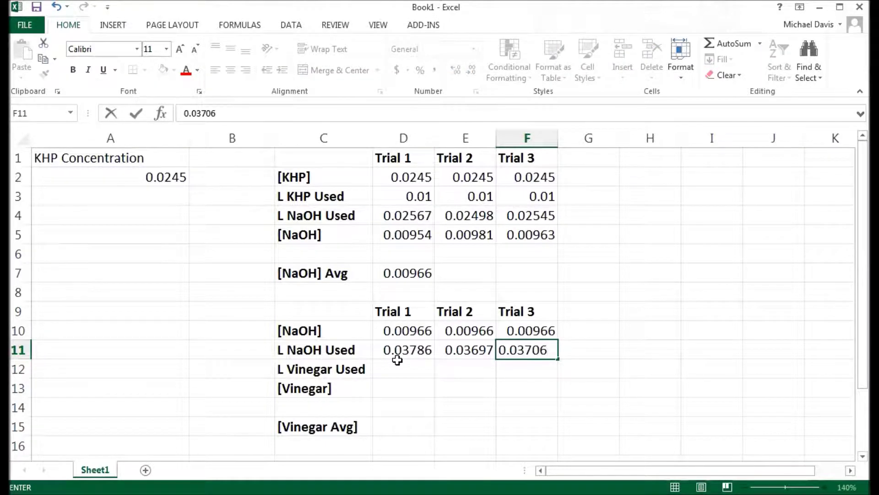
pyautogui.press('Return')
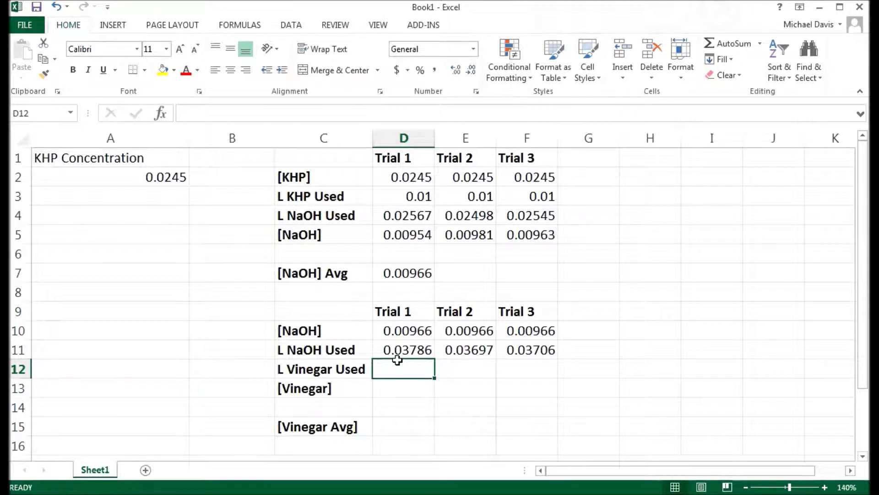
# Step: Enter 0.01 L vinegar in D12 and fill it across to F12
pyautogui.write('0.')
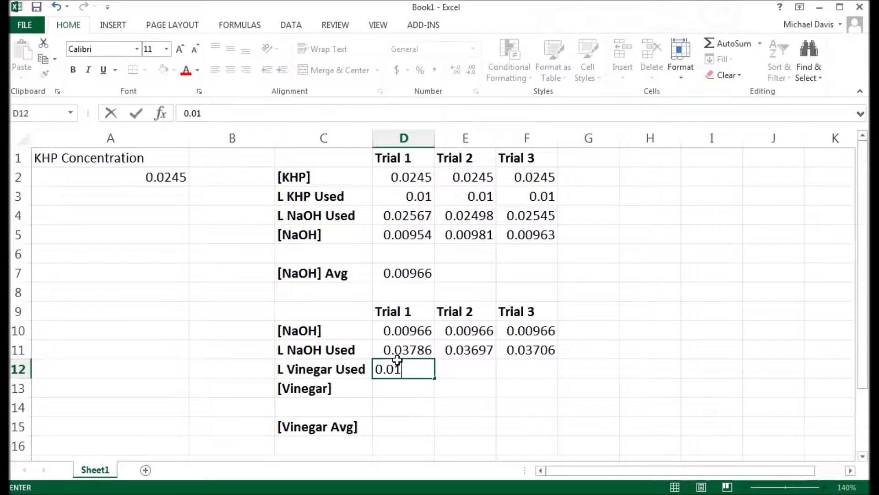
pyautogui.write('01')
pyautogui.press('Return')
pyautogui.click(397, 367)
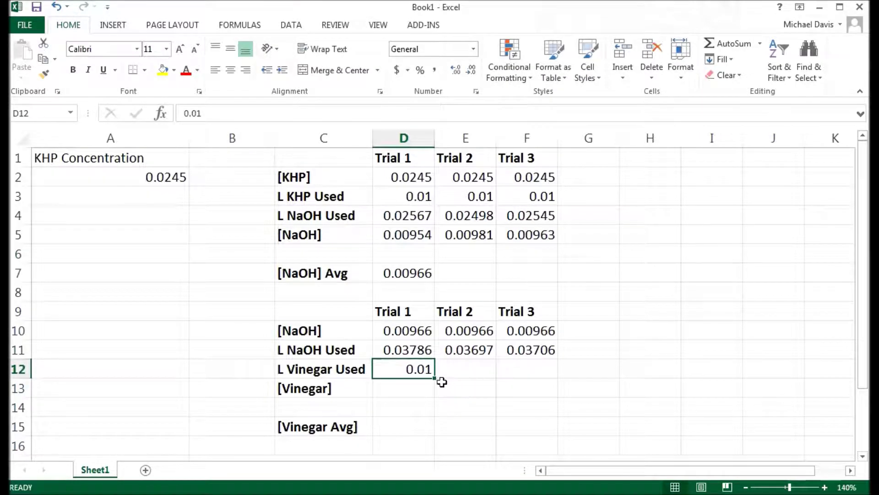
pyautogui.moveTo(442, 382); pyautogui.dragTo(540, 383)
# Step: Enter =D10*D11/D12 in D13 for Trial 1's vinegar concentration
pyautogui.click(404, 390)
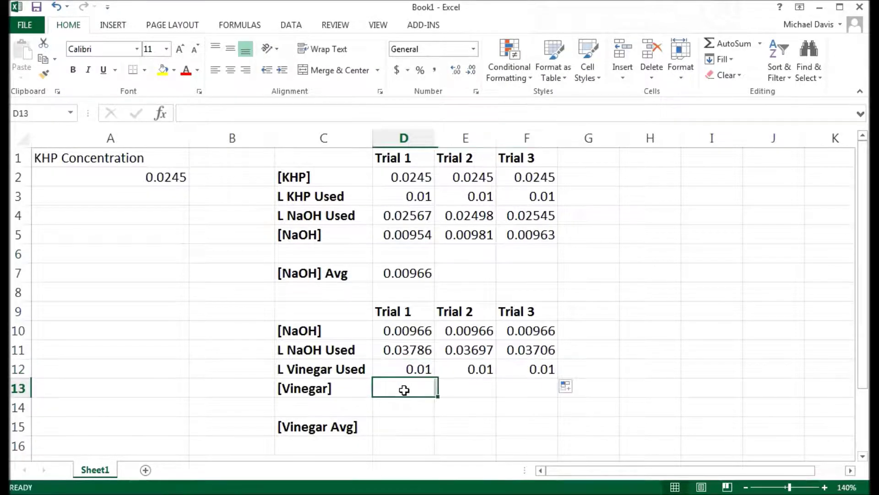
pyautogui.write('=')
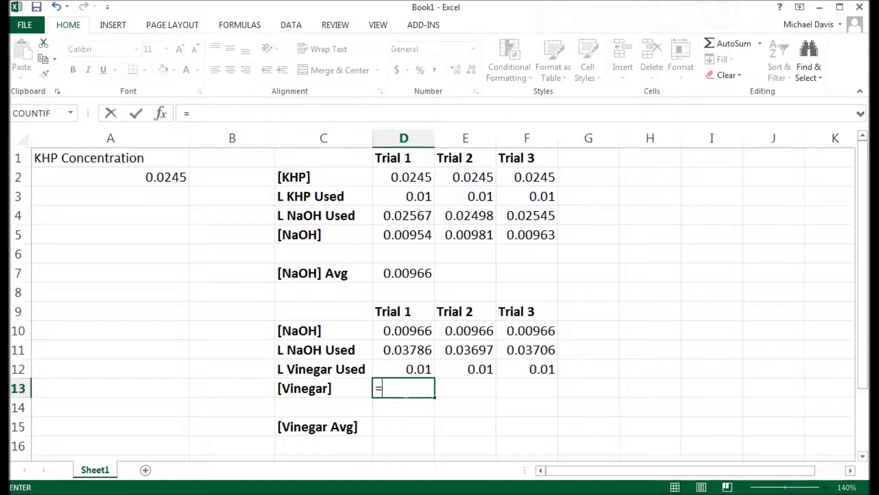
pyautogui.click(403, 340)
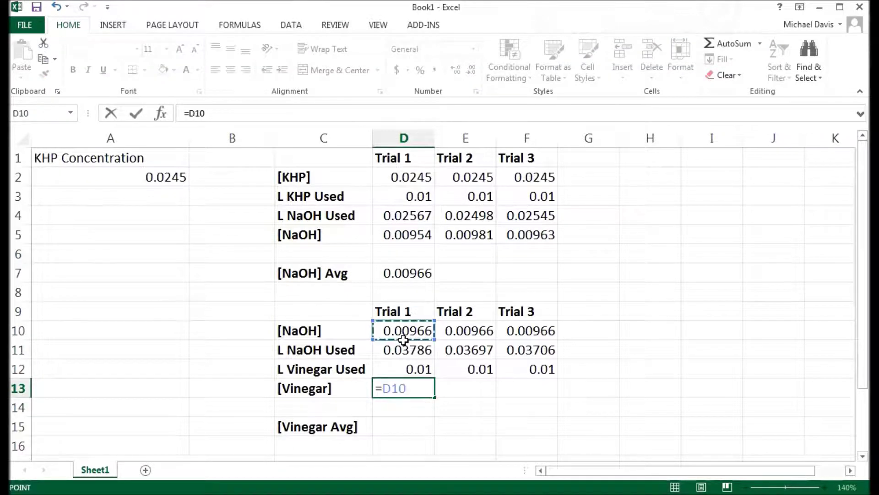
pyautogui.write('*')
pyautogui.click(402, 350)
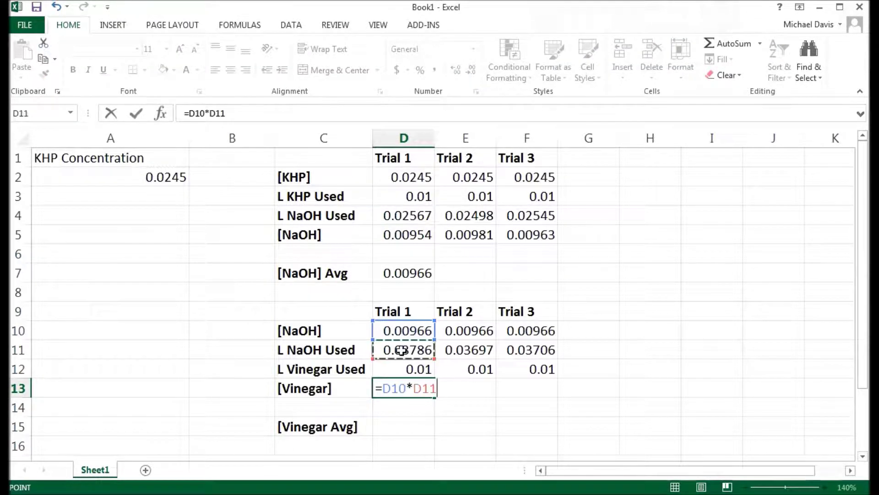
pyautogui.write('/')
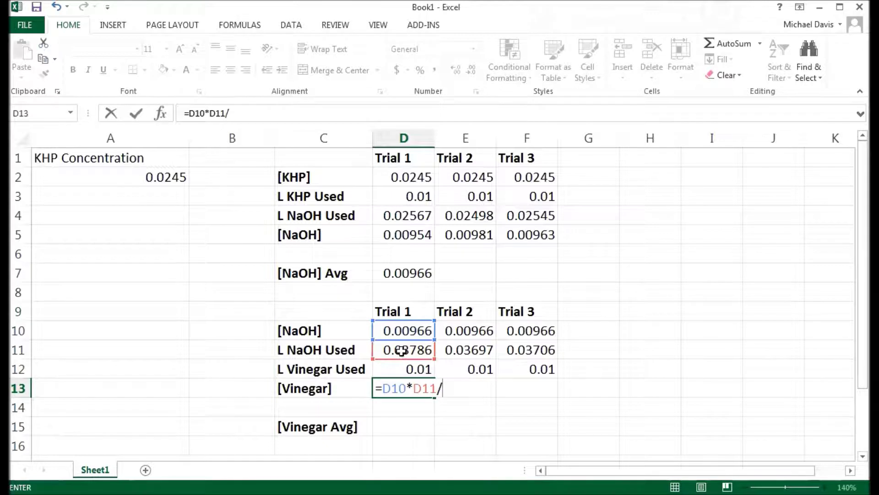
pyautogui.click(407, 376)
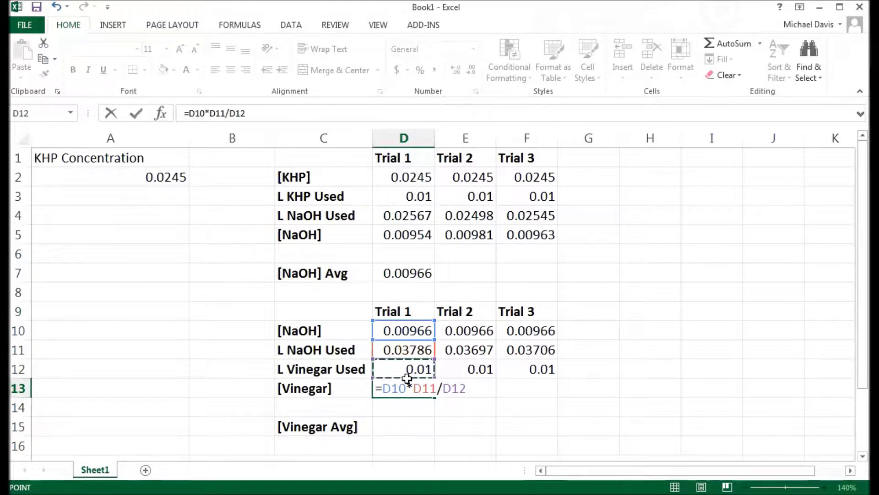
pyautogui.press('Return')
# Step: Copy the vinegar formula to E13:F13, giving 0.03571 and 0.0358
pyautogui.click(414, 390)
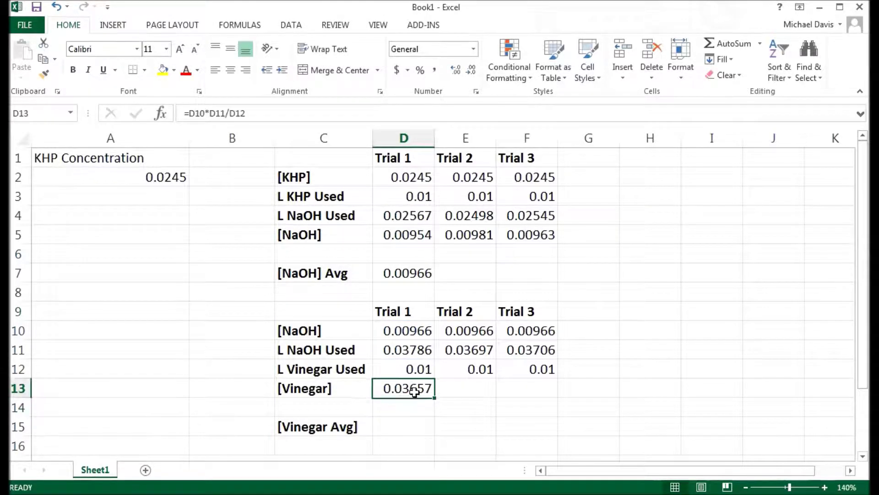
pyautogui.moveTo(435, 398); pyautogui.dragTo(562, 404)
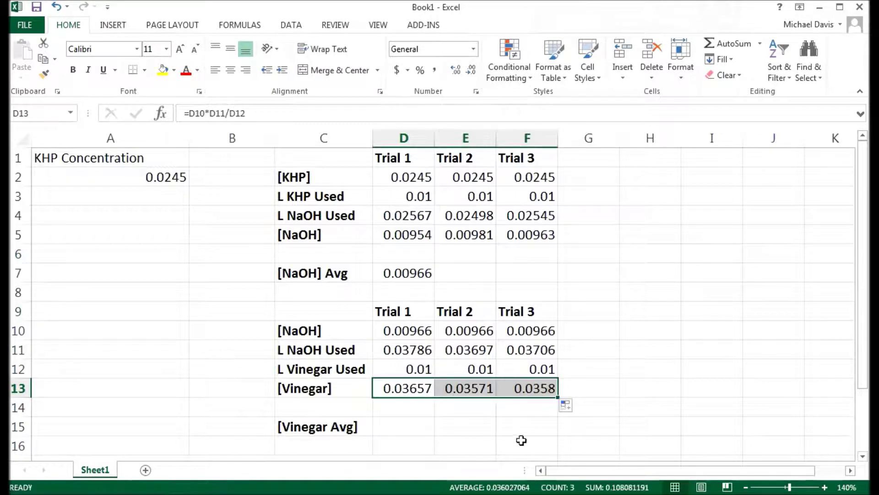
pyautogui.click(405, 435)
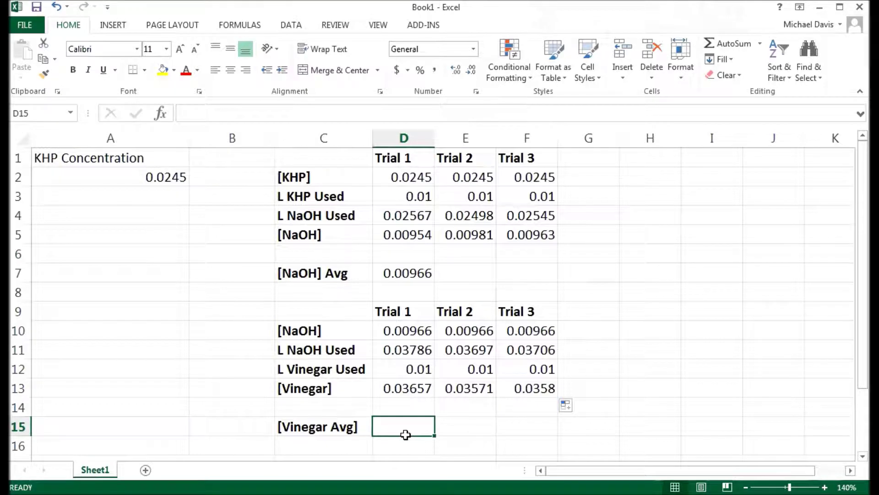
# Step: Enter =AVERAGE(D13:F13) in D15, giving a vinegar average of 0.03603
pyautogui.write('=AV')
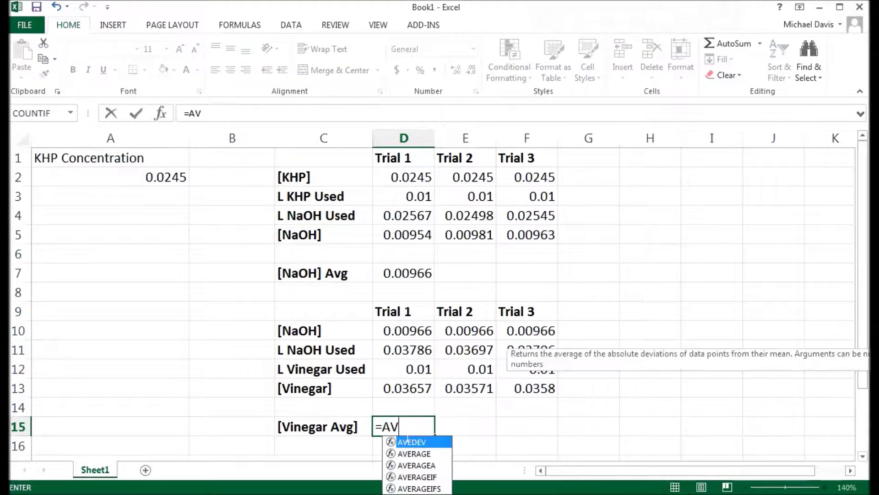
pyautogui.write('ERAGE(')
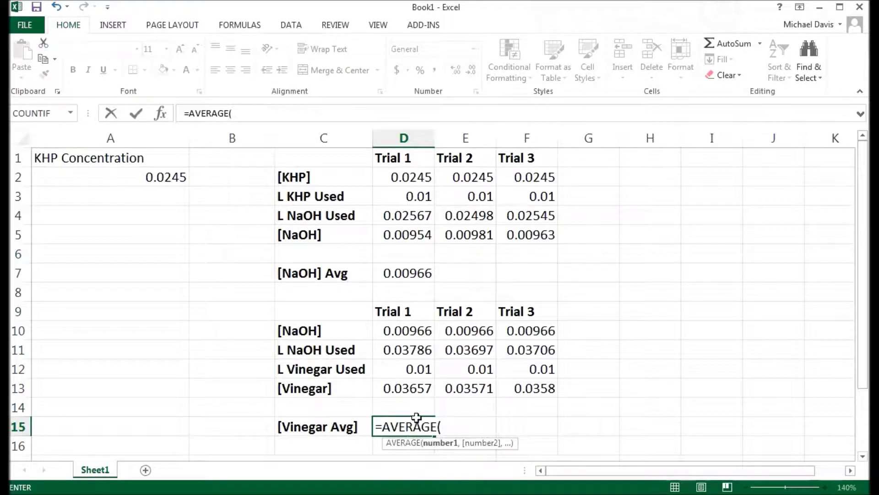
pyautogui.moveTo(414, 394); pyautogui.dragTo(539, 388)
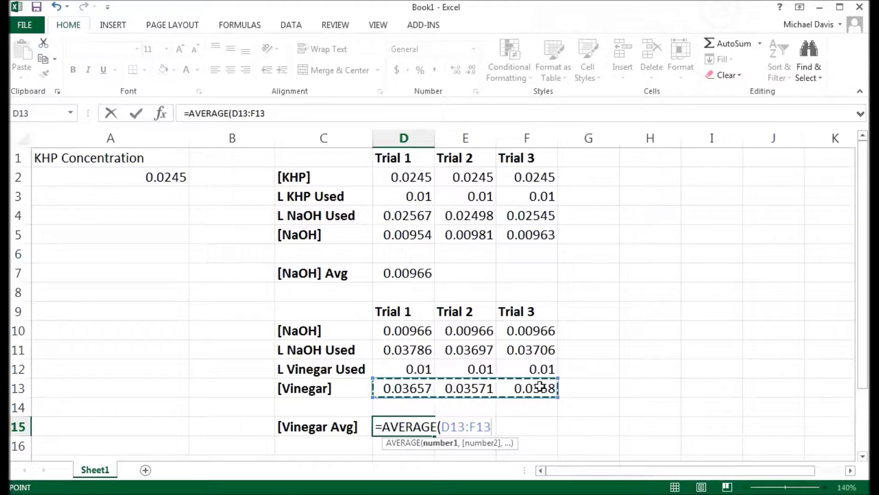
pyautogui.write(')')
pyautogui.press('Return')
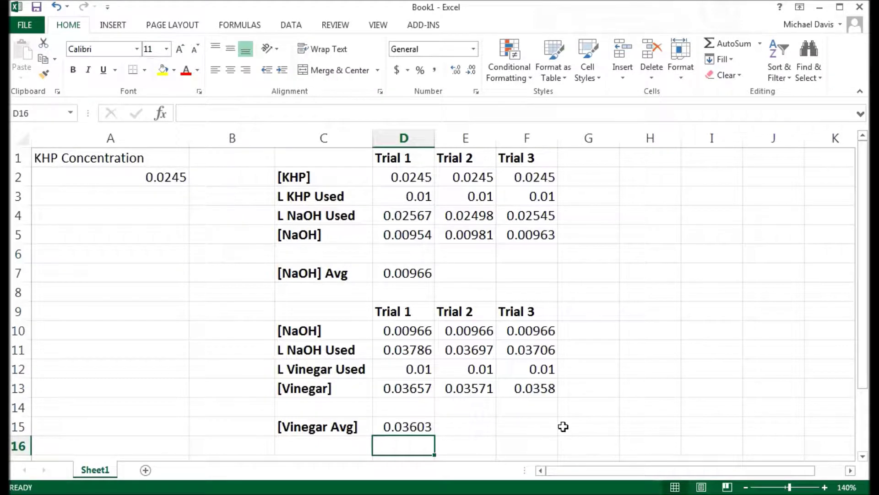
pyautogui.click(603, 433)
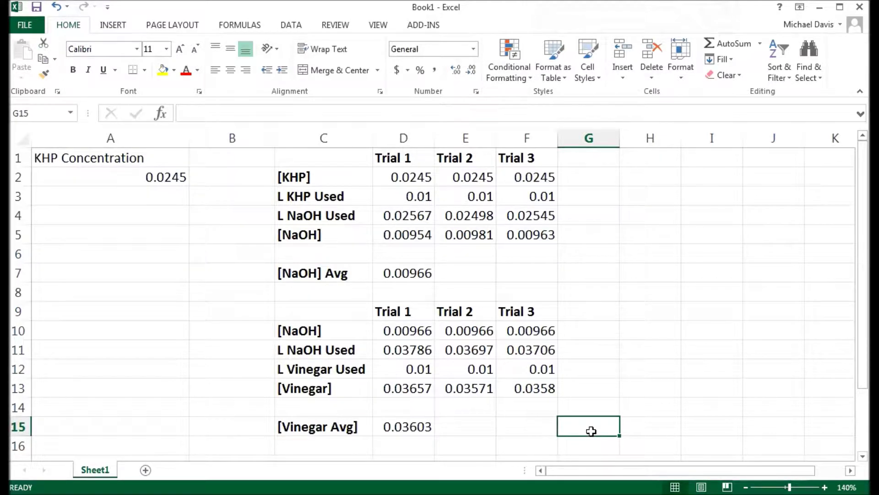
# Step: Label G15 'Conc. Vinegar' and widen column G to fit it
pyautogui.write('Conc')
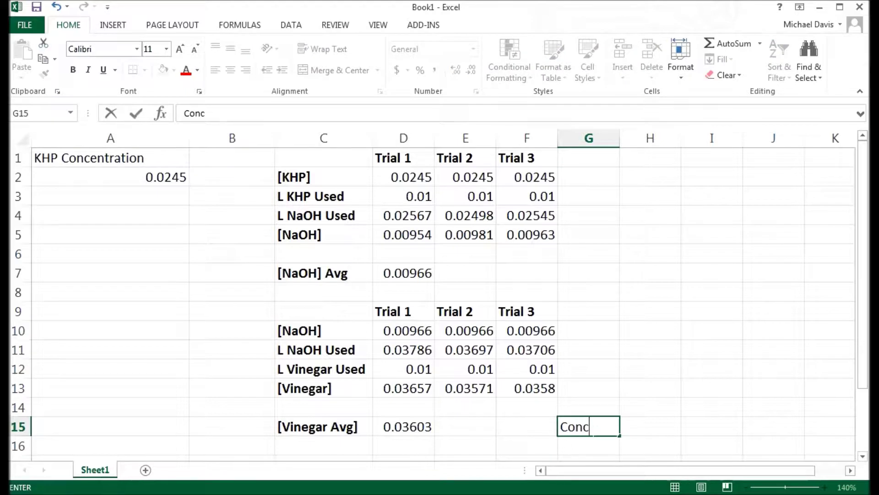
pyautogui.write('. Vinegar')
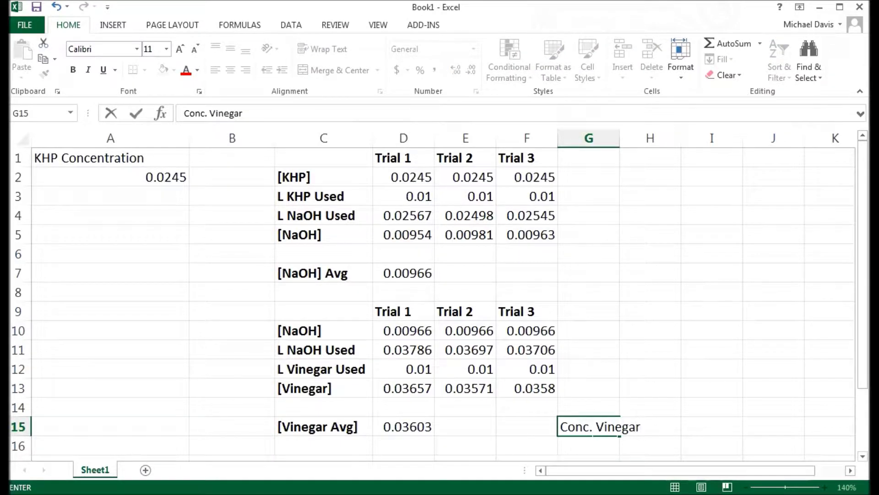
pyautogui.press('Tab')
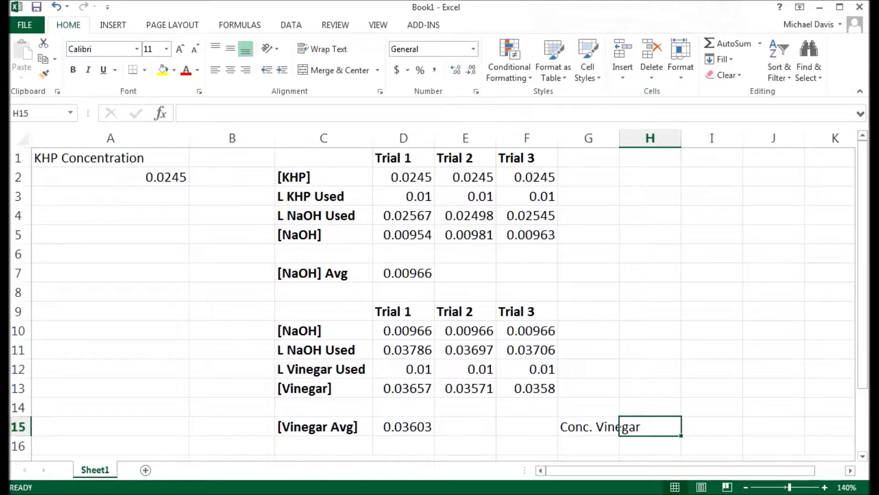
pyautogui.moveTo(623, 146); pyautogui.dragTo(650, 145)
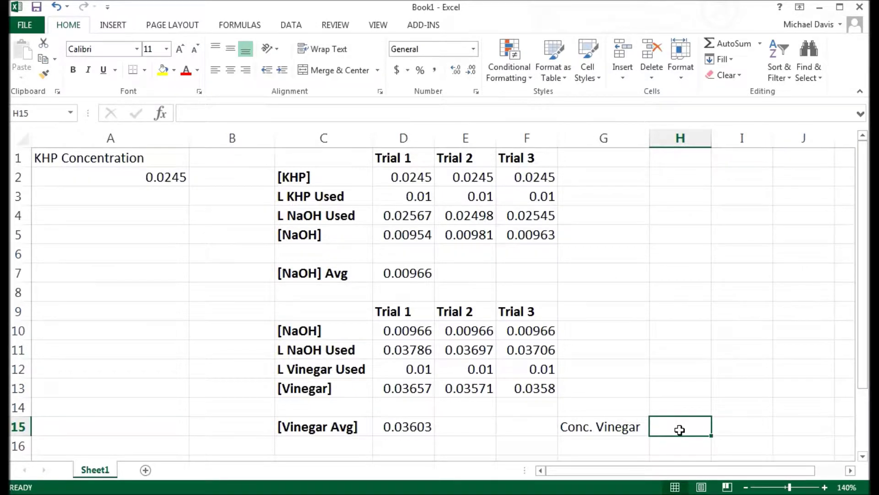
# Step: Enter =D15*250/10 in H15, giving 0.90068
pyautogui.write('=')
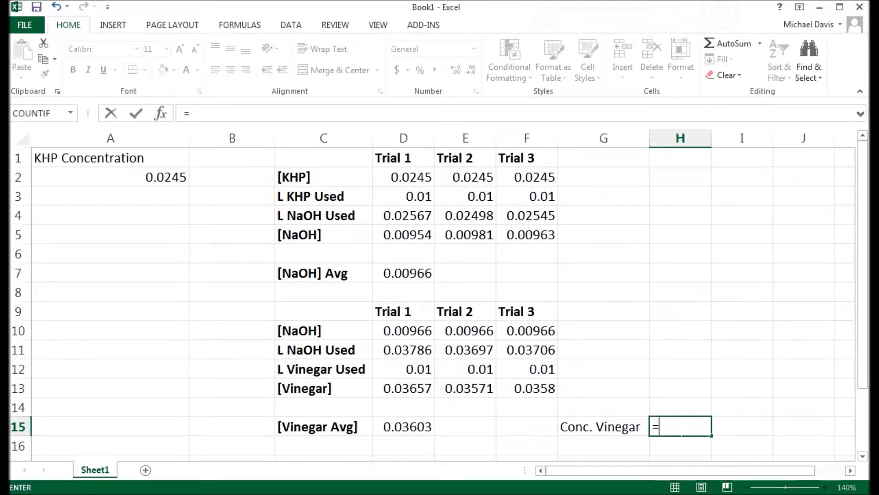
pyautogui.click(415, 429)
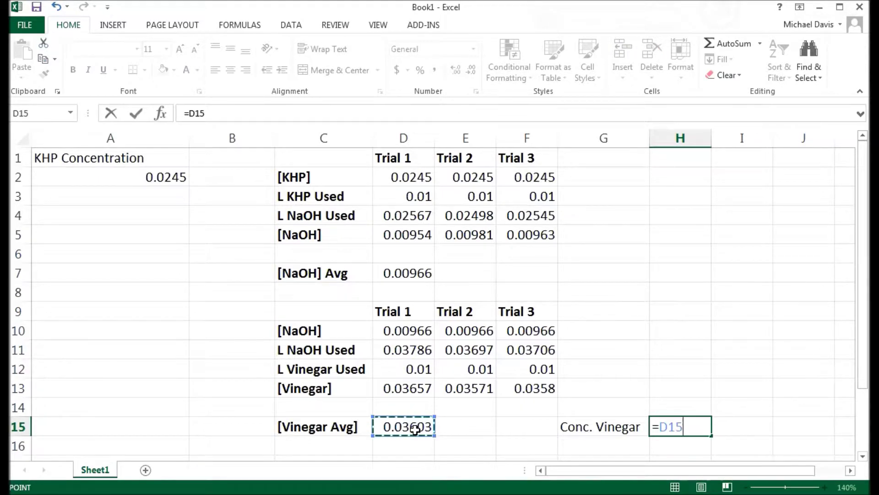
pyautogui.write('*250')
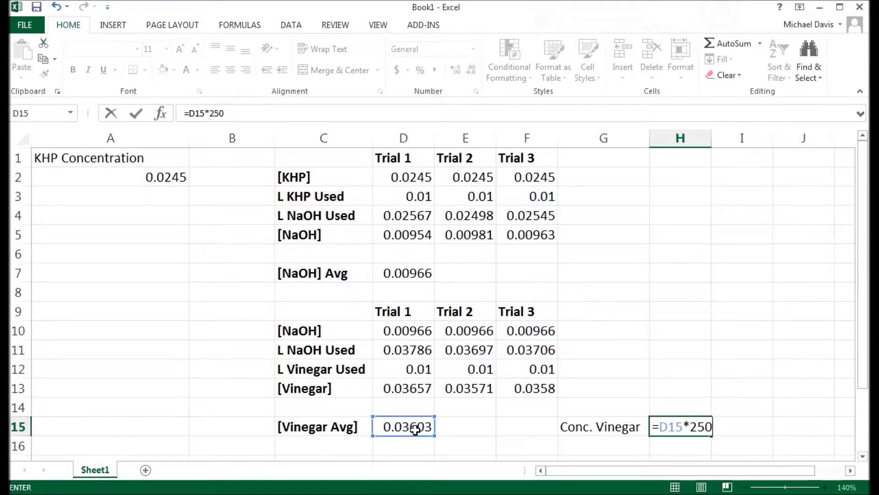
pyautogui.write('/10')
pyautogui.press('Return')
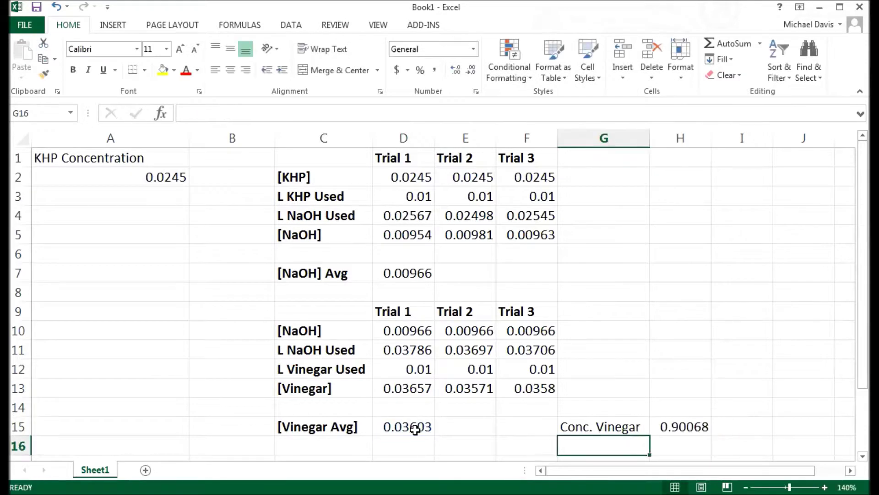
# Step: Bold G15:H15, the Conc. Vinegar label and its 0.90068 result
pyautogui.click(636, 433)
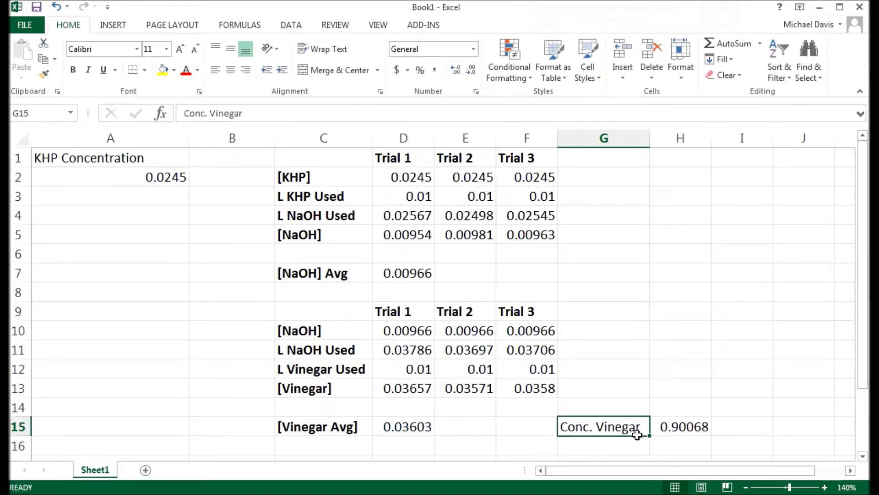
pyautogui.moveTo(637, 434); pyautogui.dragTo(679, 428)
pyautogui.hotkey('ctrl', 'b')
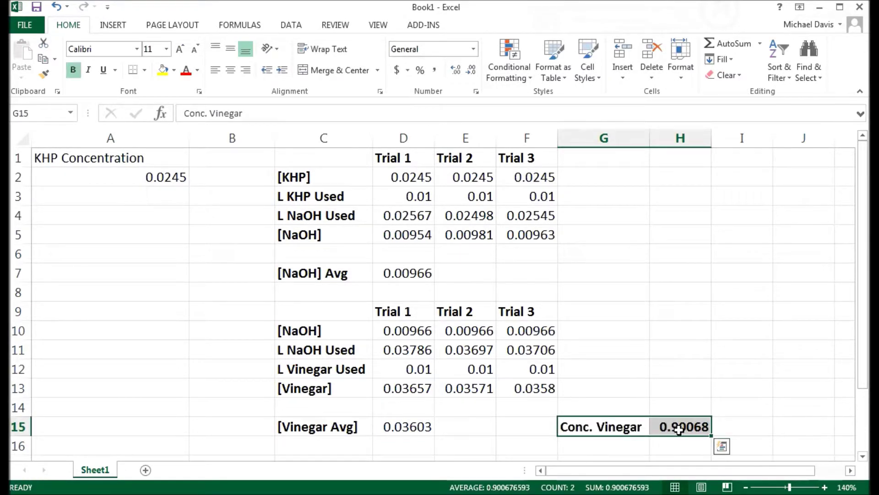